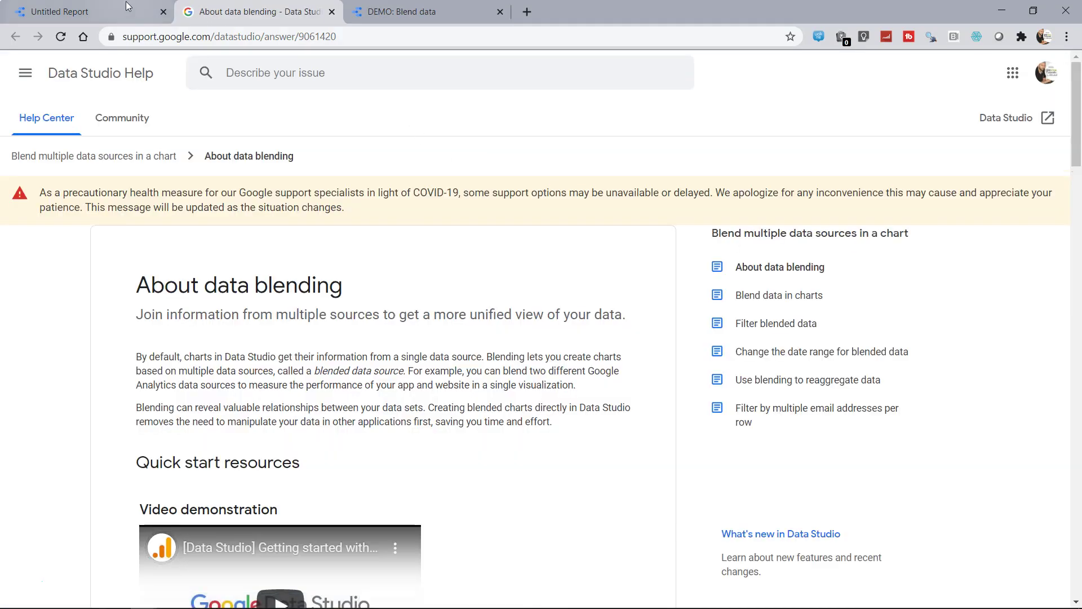
# Review the About data blending help article and highlight its subtitle
pyautogui.hotkey('ctrl', 'shift', 'Tab')
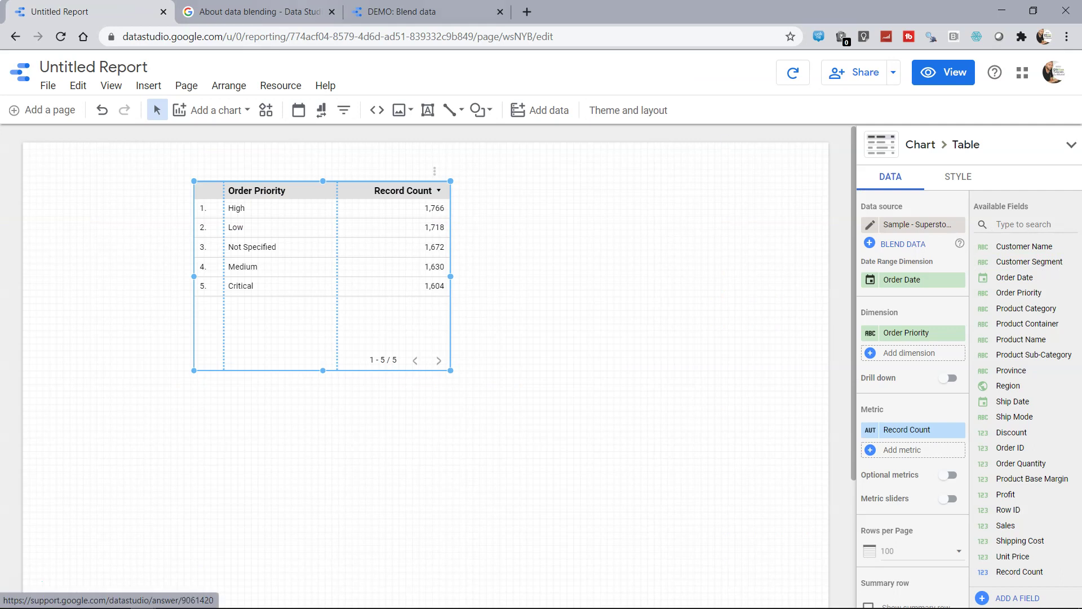
pyautogui.click(255, 8)
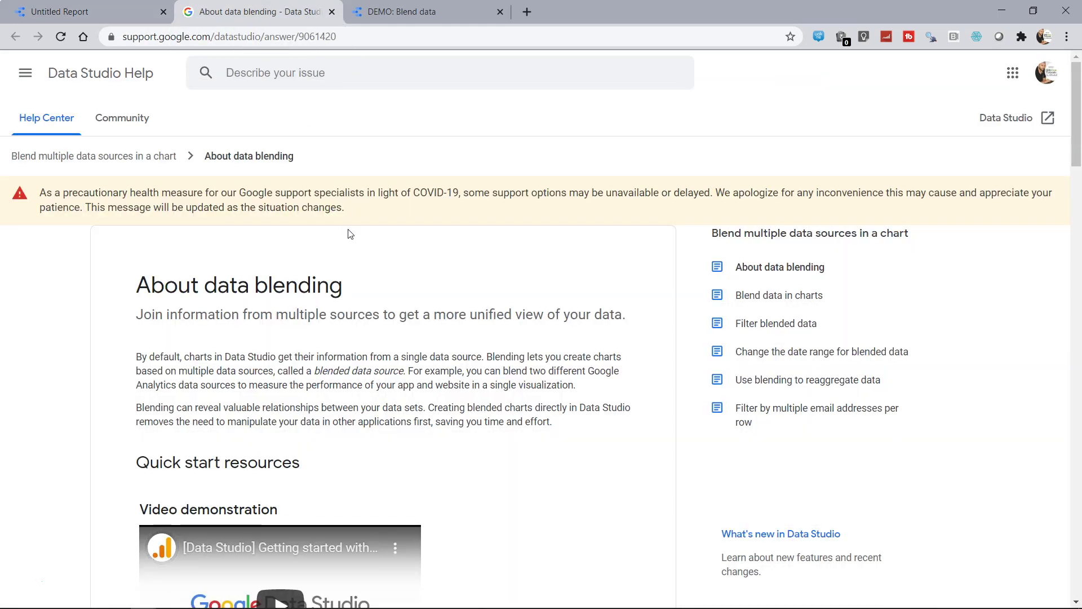
pyautogui.scroll(-1, 335, 321)
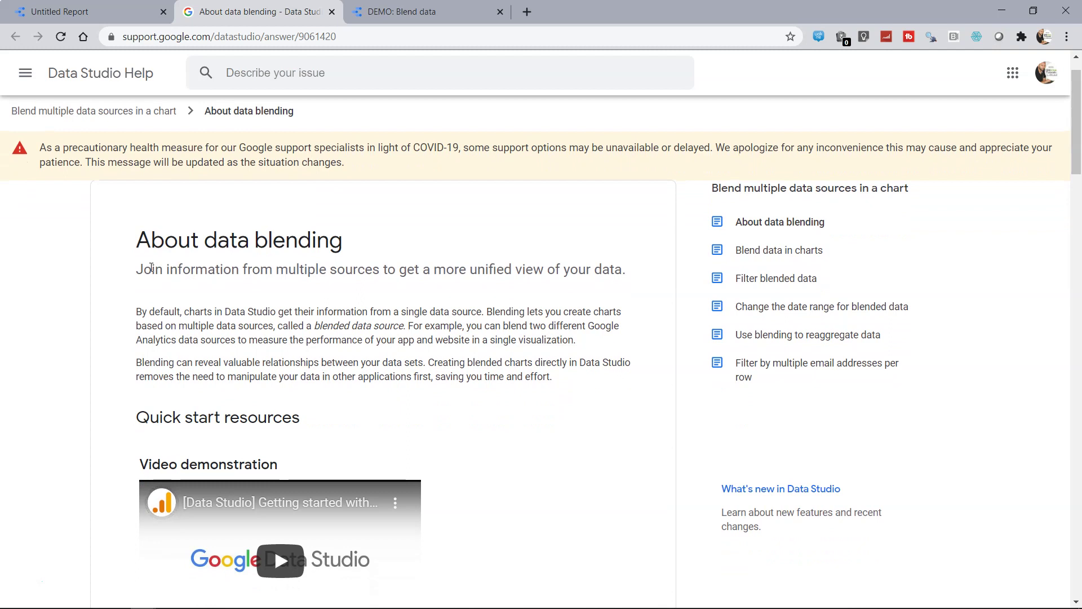
pyautogui.moveTo(151, 268); pyautogui.dragTo(618, 275)
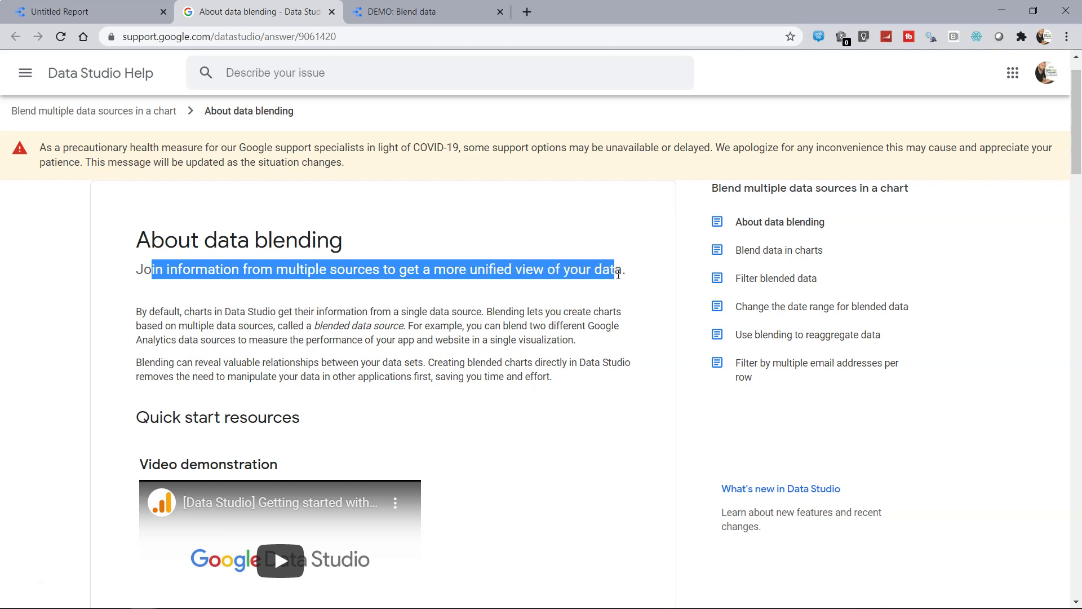
# Open the DEMO: Blend data report and inspect its blended table title
pyautogui.click(425, 16)
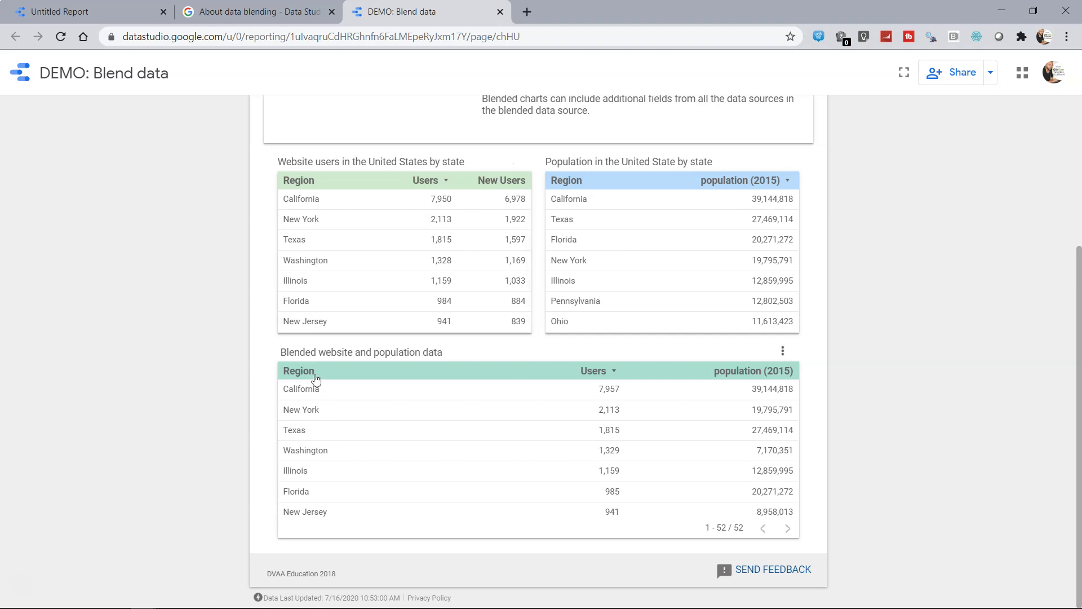
pyautogui.moveTo(287, 355); pyautogui.dragTo(447, 364)
pyautogui.click(448, 360)
# Shift the Order Priority table left, then add Sample - Superstore Sales > Returns through Google Sheets
pyautogui.click(84, 11)
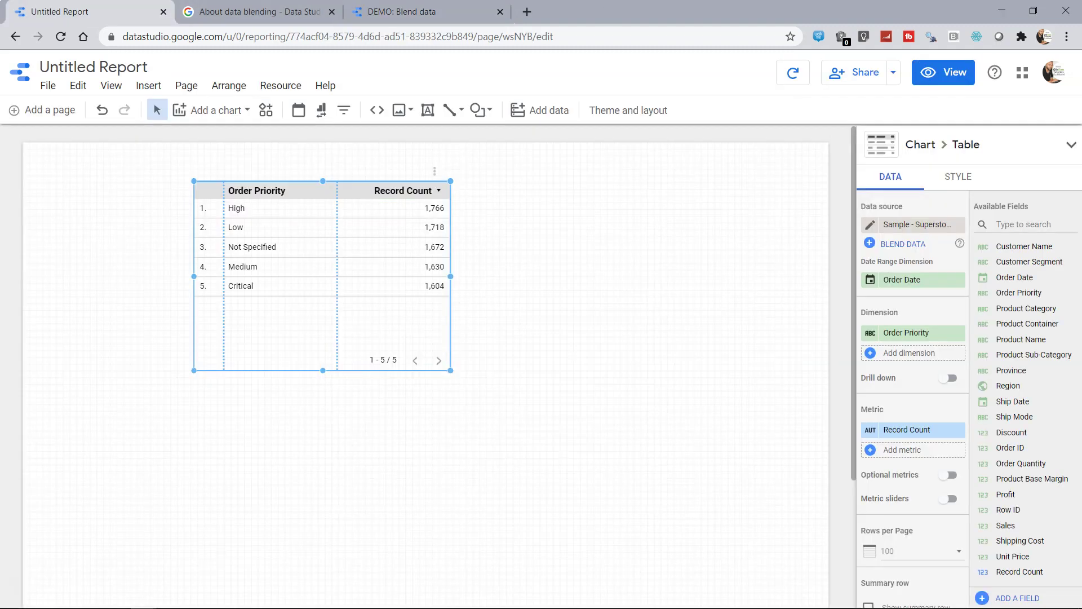
pyautogui.moveTo(407, 319); pyautogui.dragTo(316, 314)
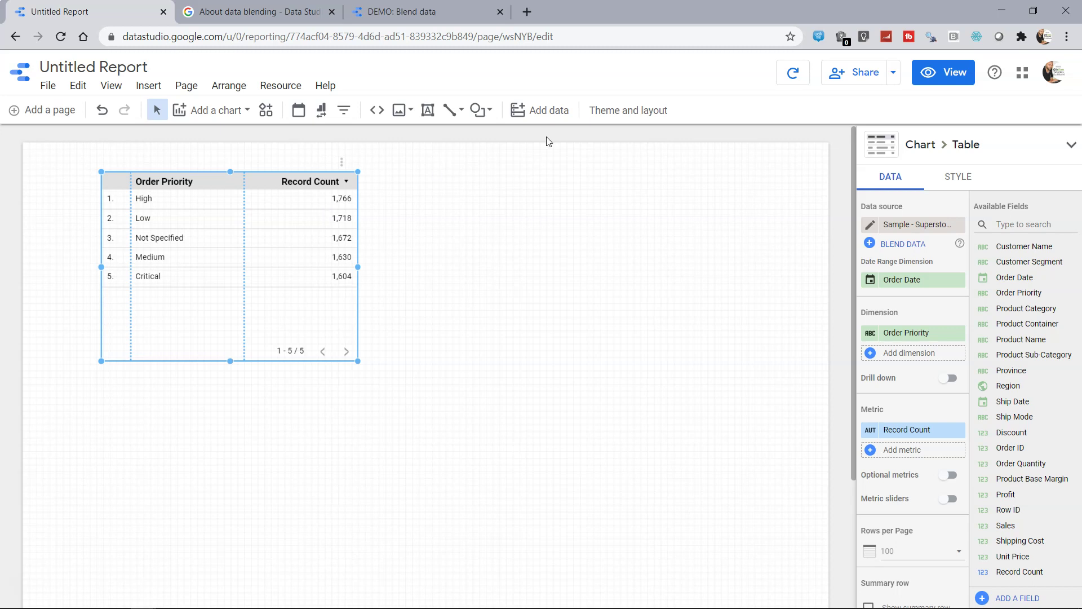
pyautogui.click(549, 109)
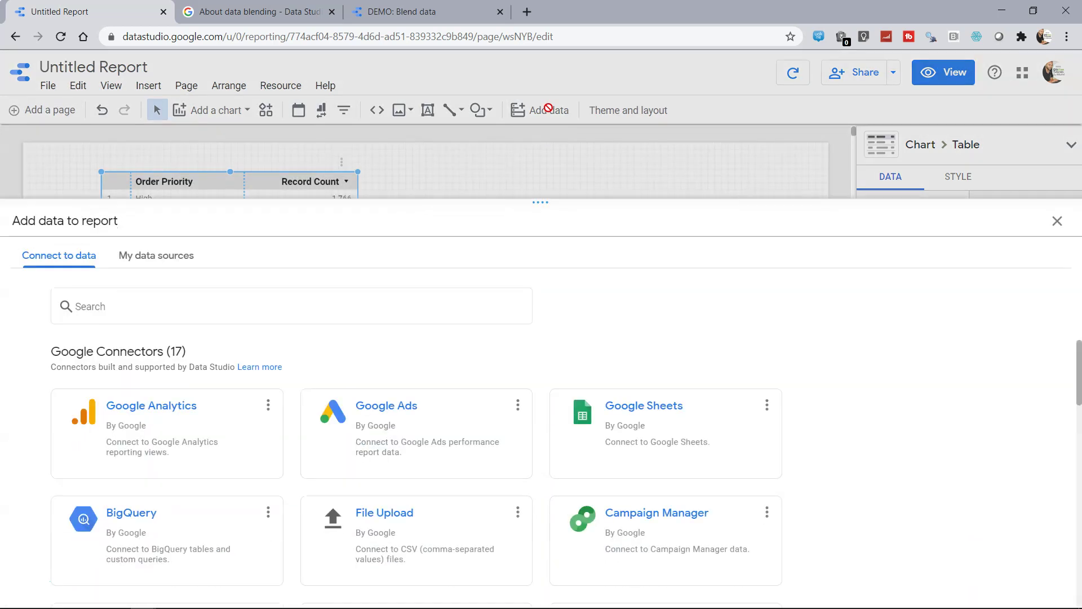
pyautogui.scroll(-1, 372, 356)
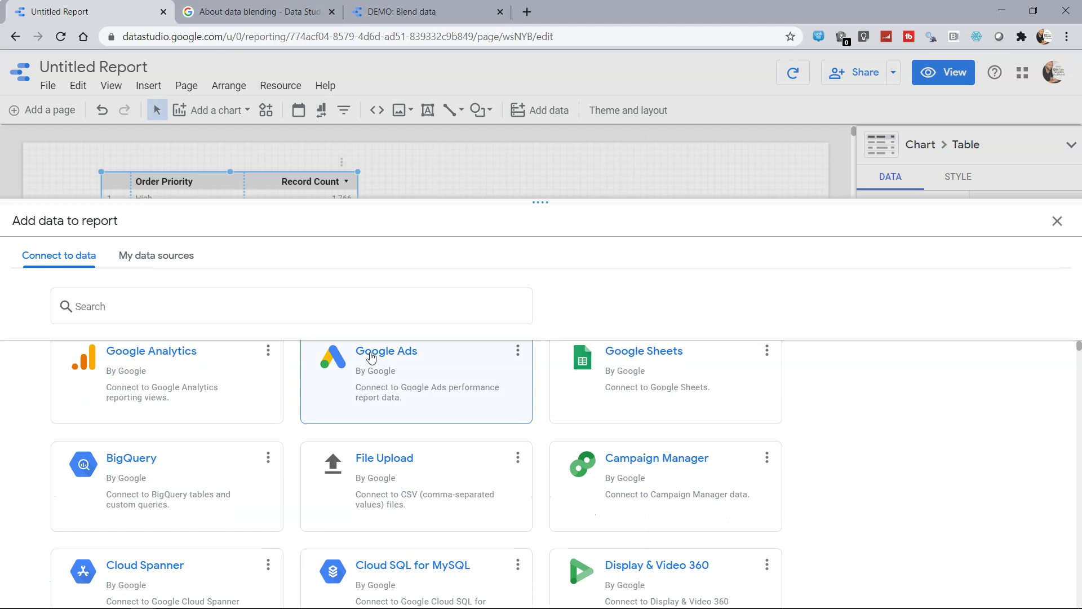
pyautogui.click(626, 382)
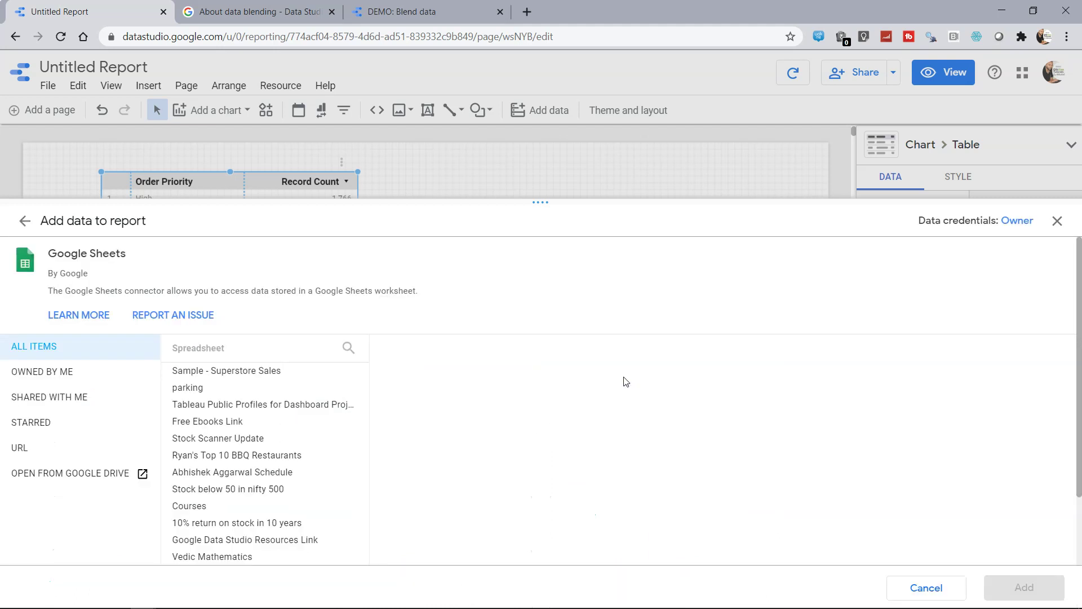
pyautogui.click(252, 375)
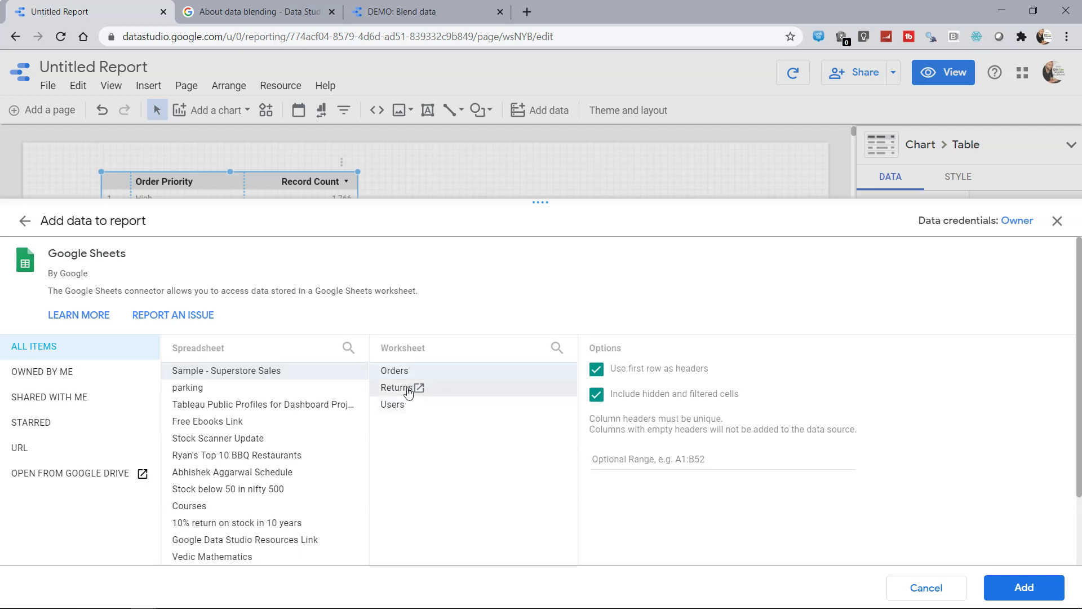
pyautogui.click(400, 390)
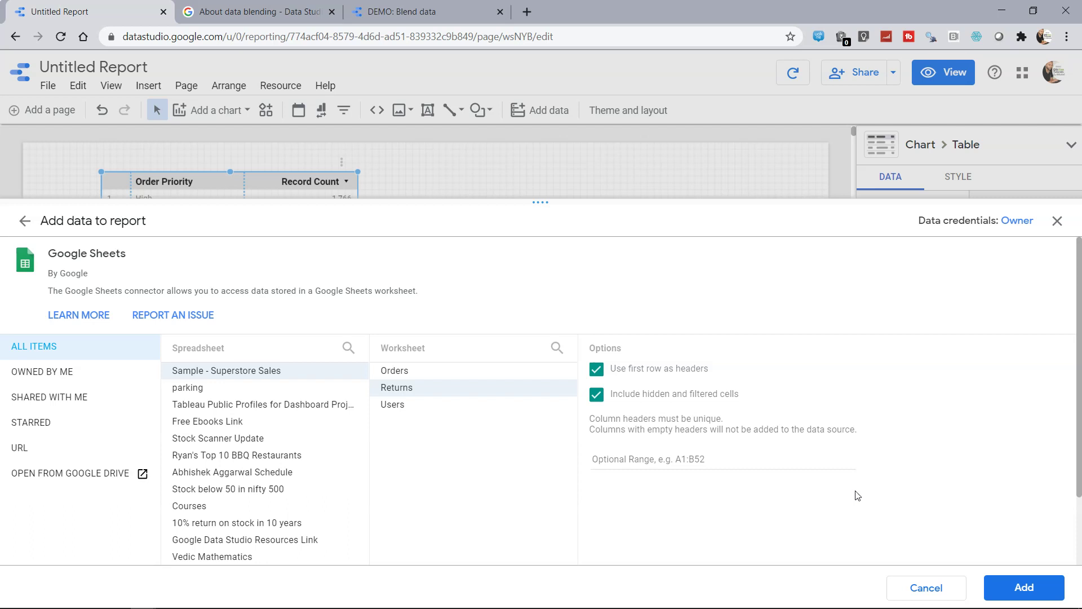
pyautogui.click(1015, 589)
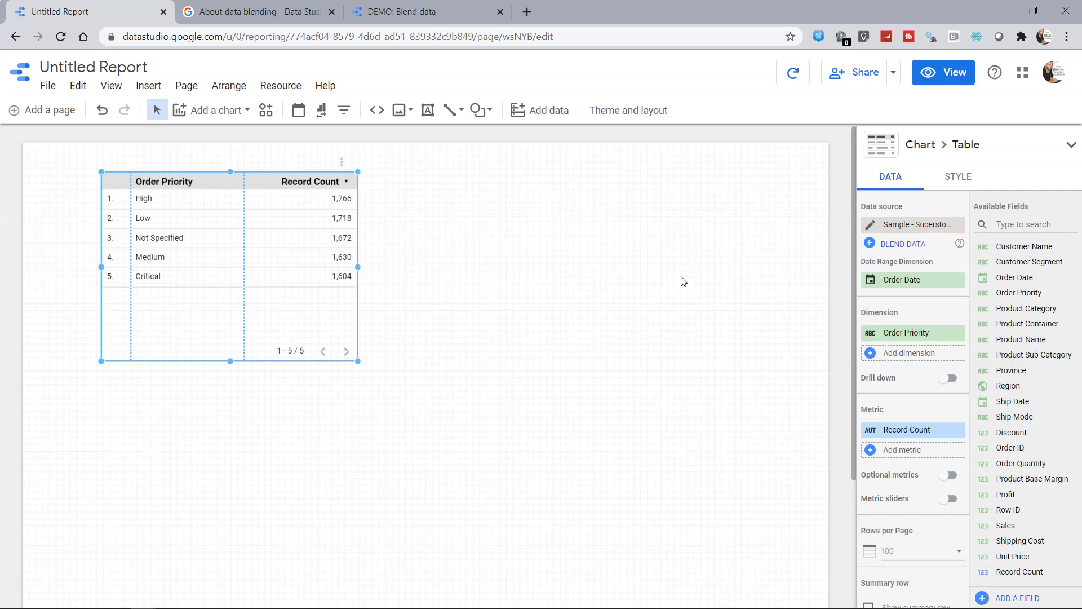
# Start a data blend for the selected table and enlarge the Blend Data editor
pyautogui.click(900, 246)
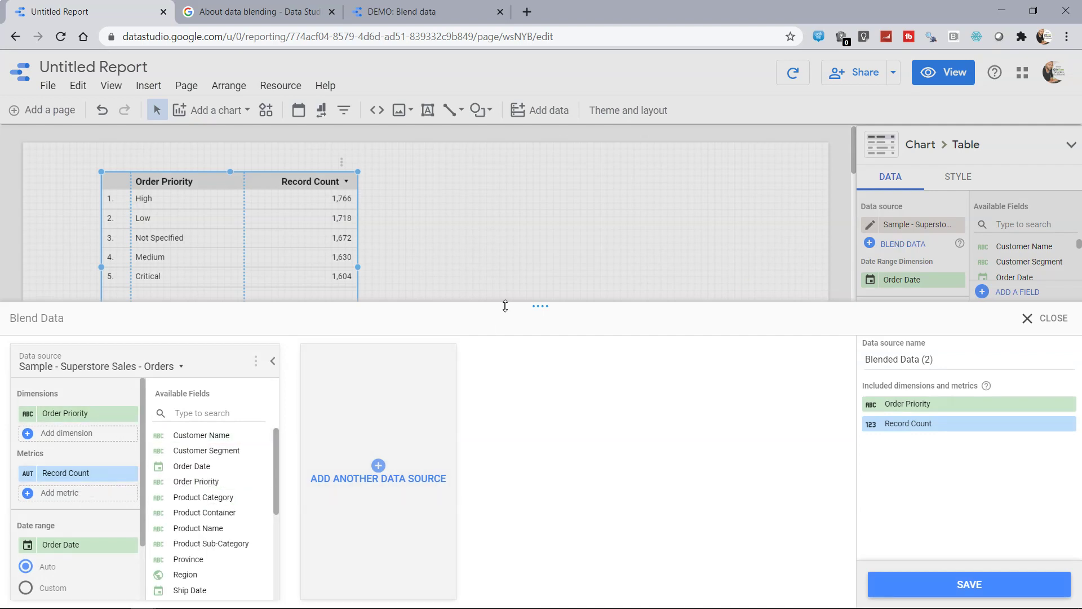
pyautogui.moveTo(506, 304); pyautogui.dragTo(529, 122)
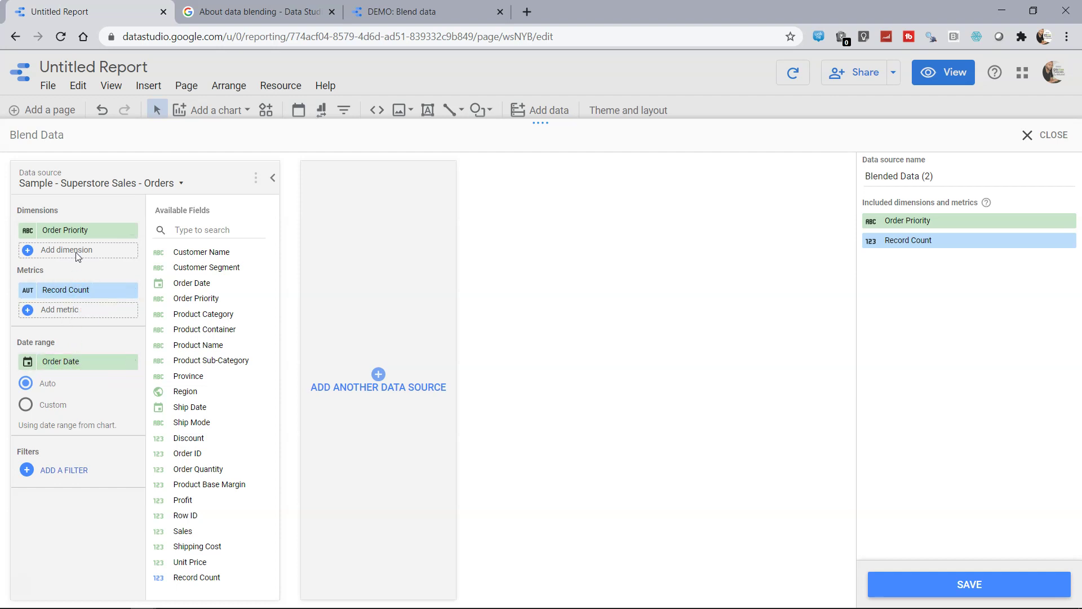
# Add Customer Name, Customer Segment, Order ID and Product Category as Orders dimensions
pyautogui.click(30, 251)
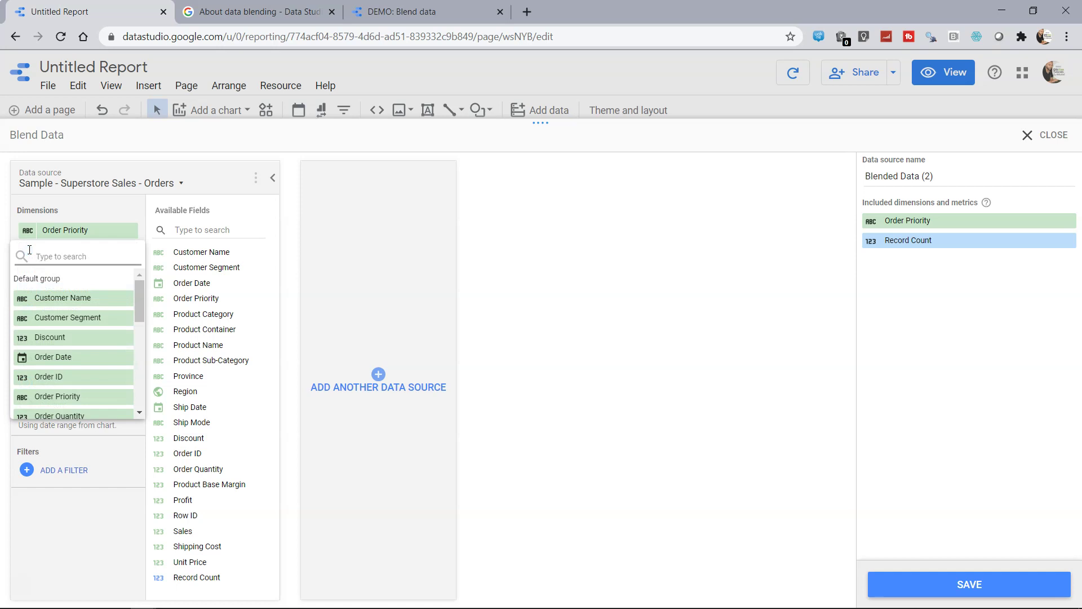
pyautogui.write('cu')
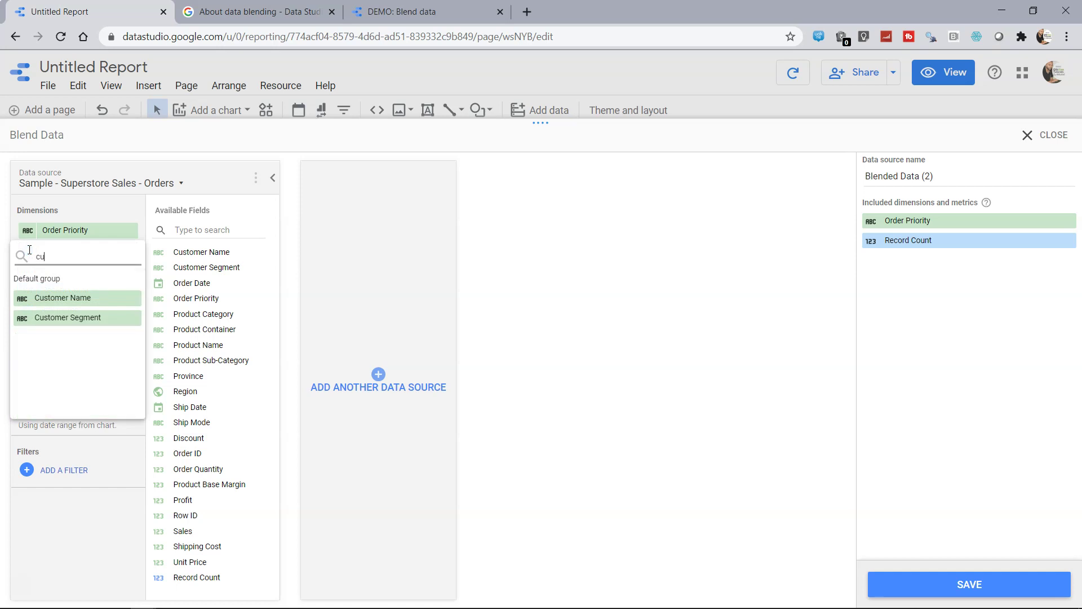
pyautogui.click(52, 298)
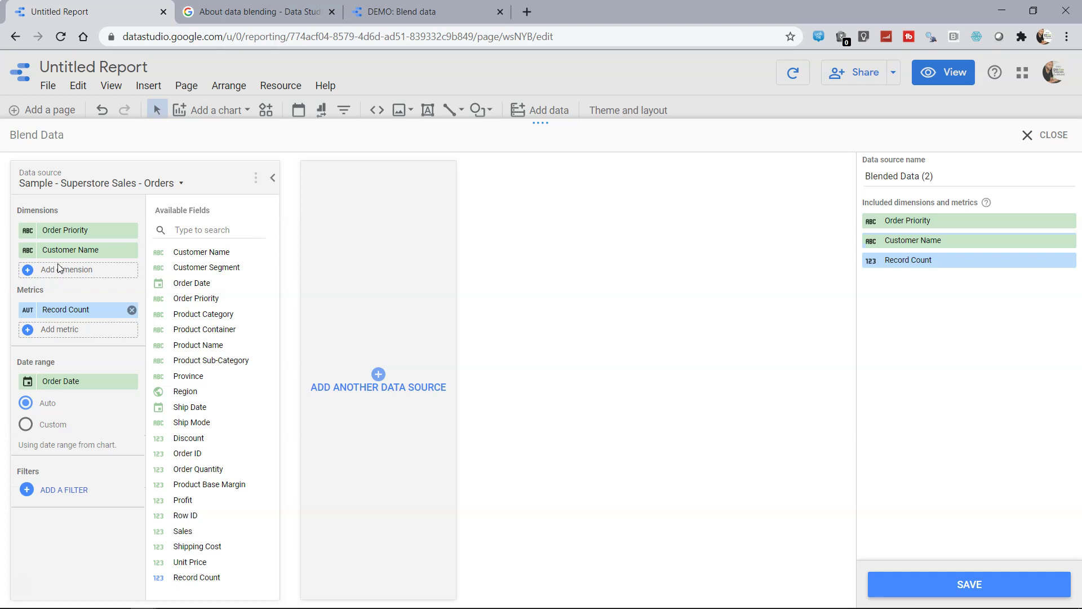
pyautogui.click(28, 270)
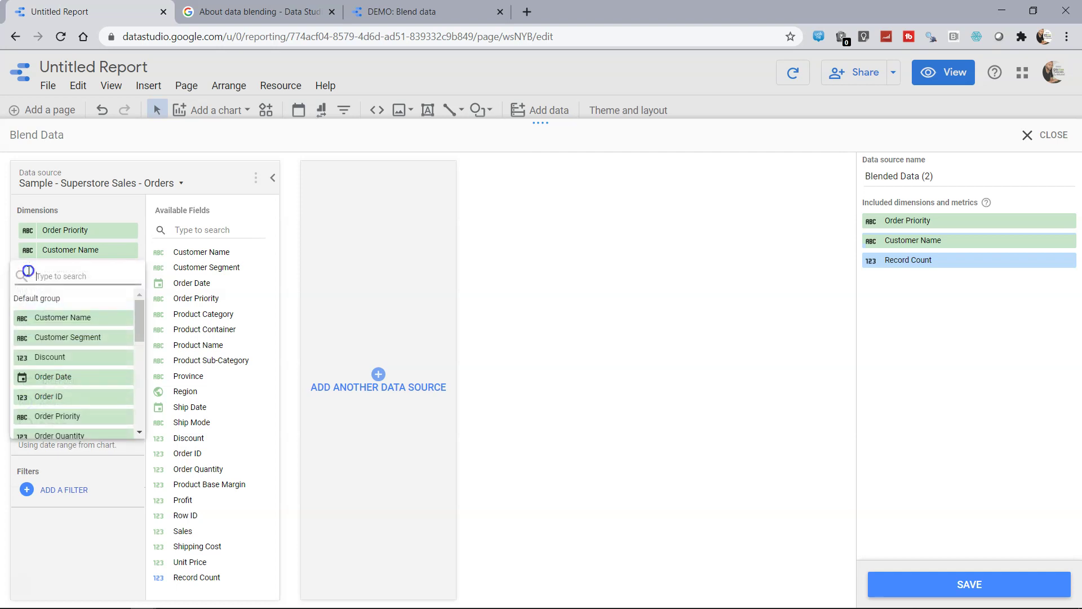
pyautogui.write('custo')
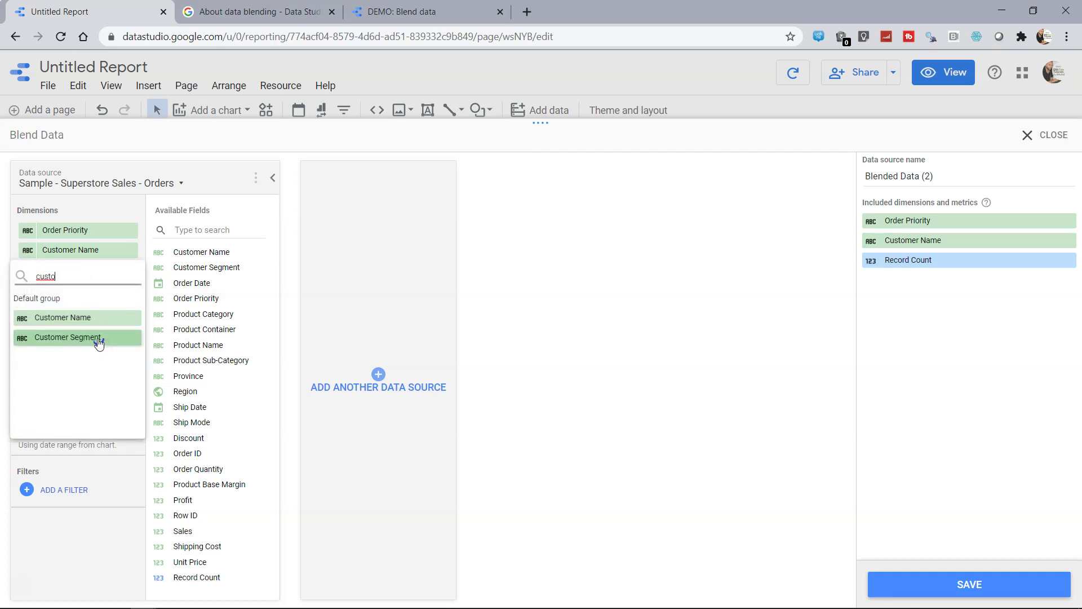
pyautogui.click(96, 338)
pyautogui.click(30, 289)
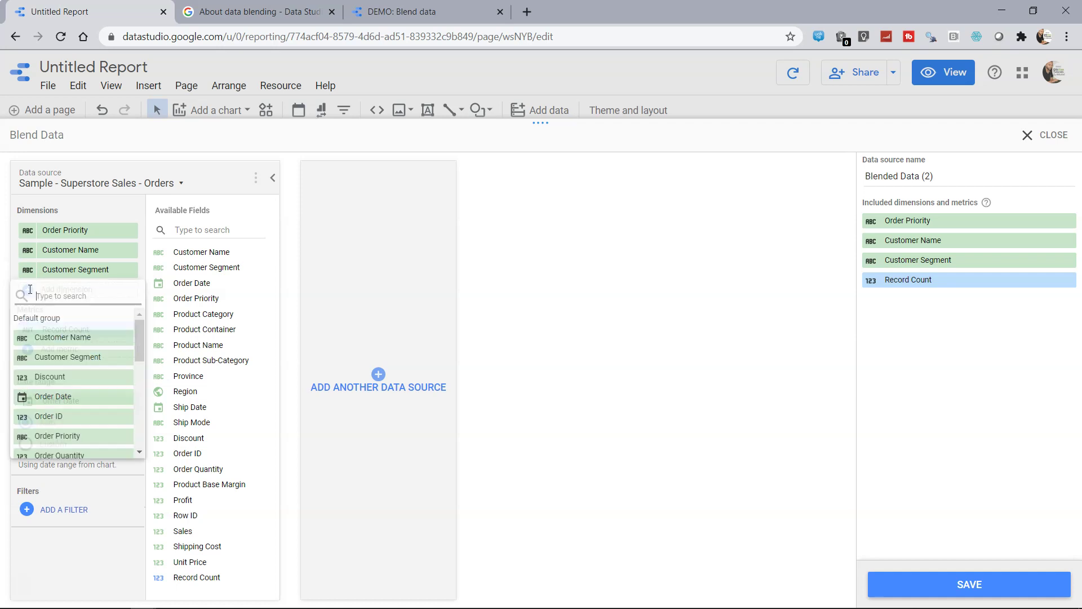
pyautogui.write('order')
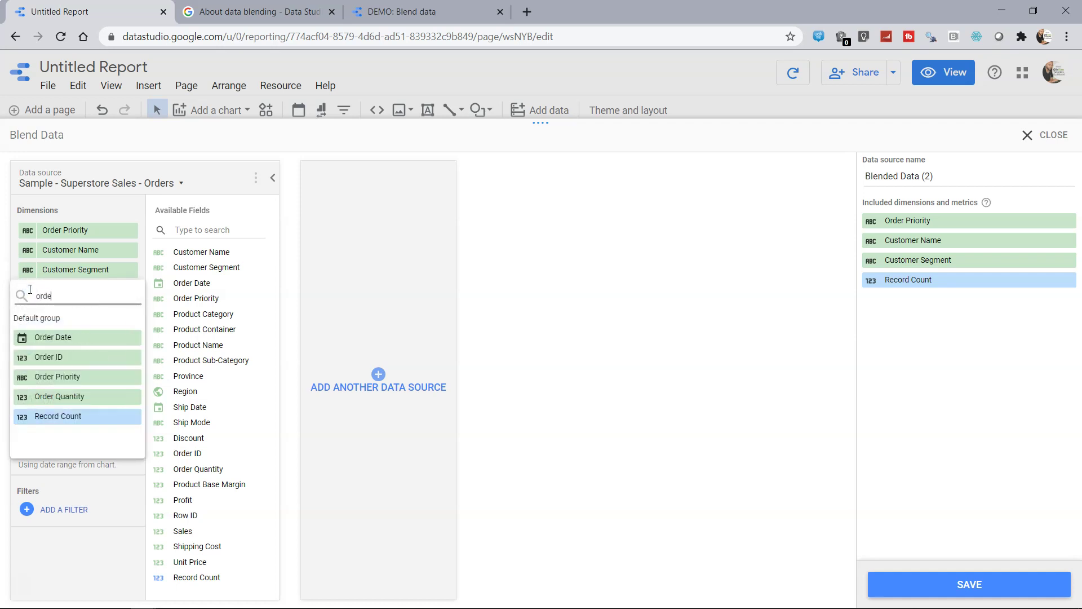
pyautogui.click(62, 357)
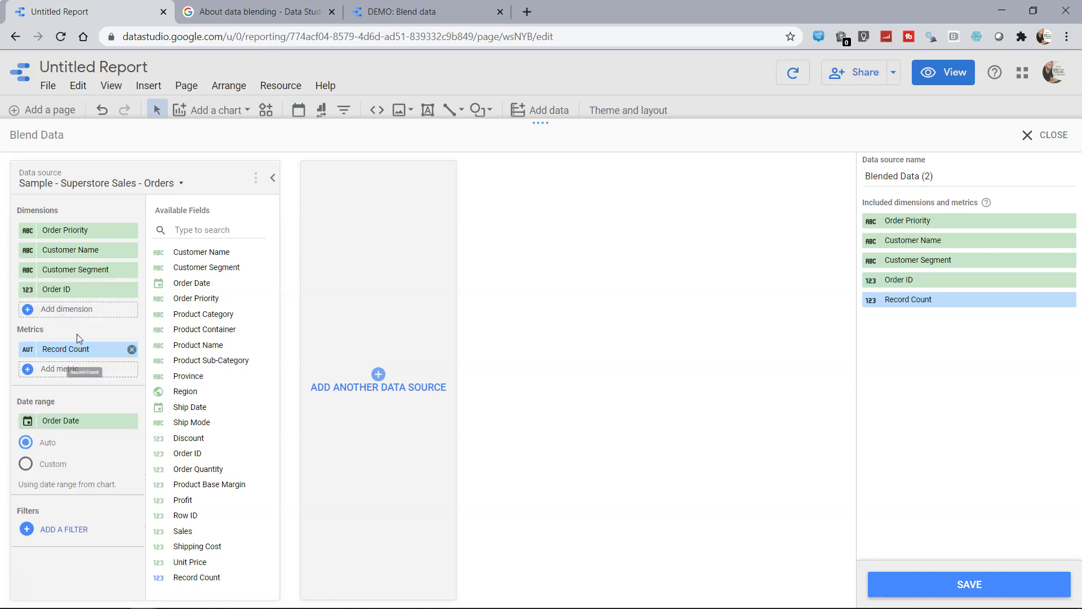
pyautogui.click(26, 312)
pyautogui.write('produ')
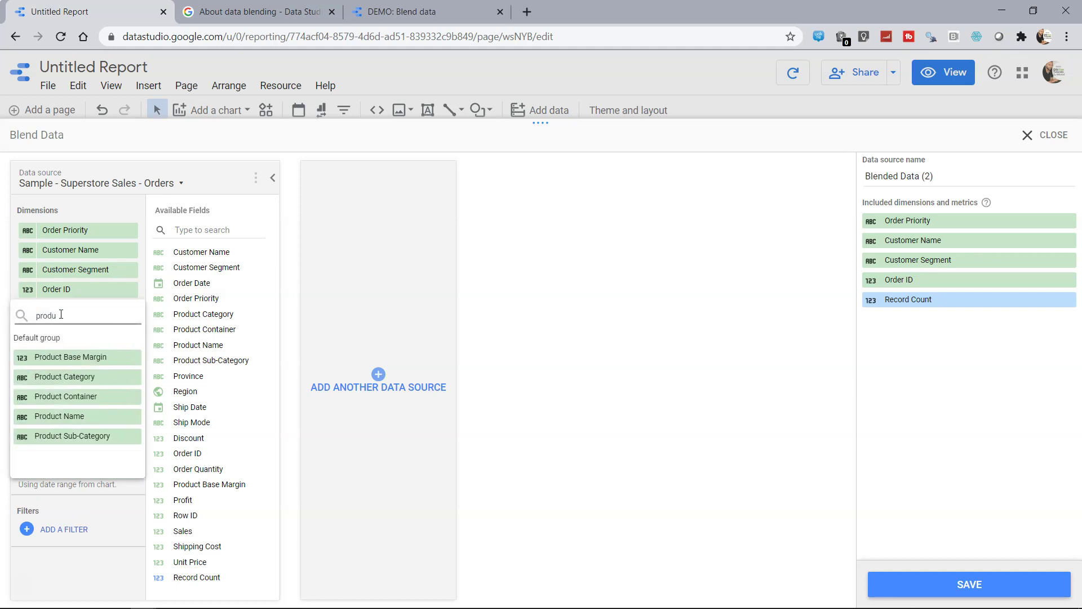
pyautogui.click(85, 377)
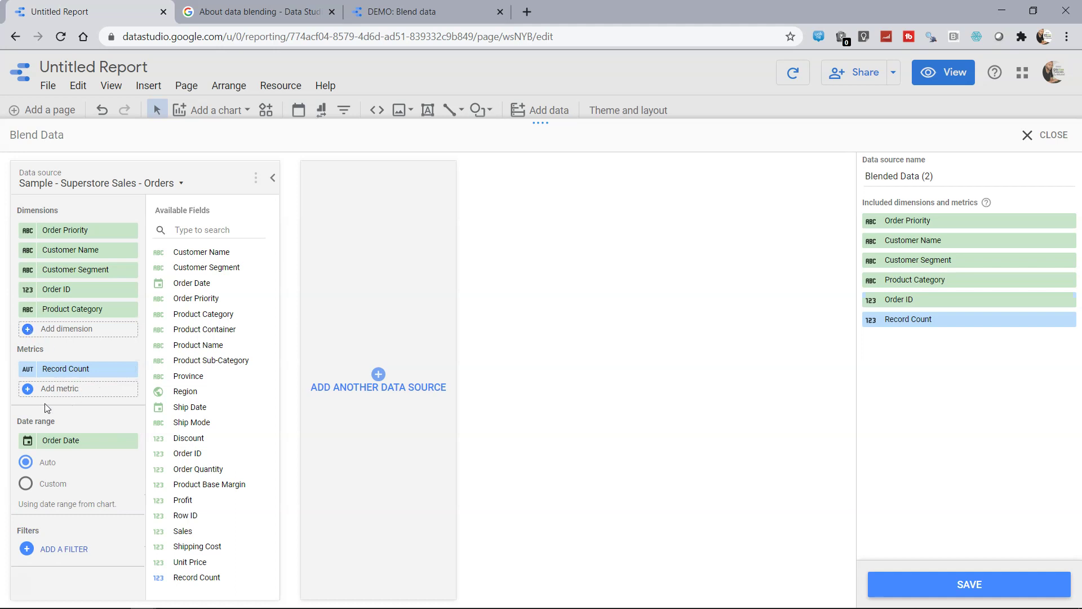
# Add Sales as an Orders metric alongside Record Count
pyautogui.click(27, 388)
pyautogui.write('sales')
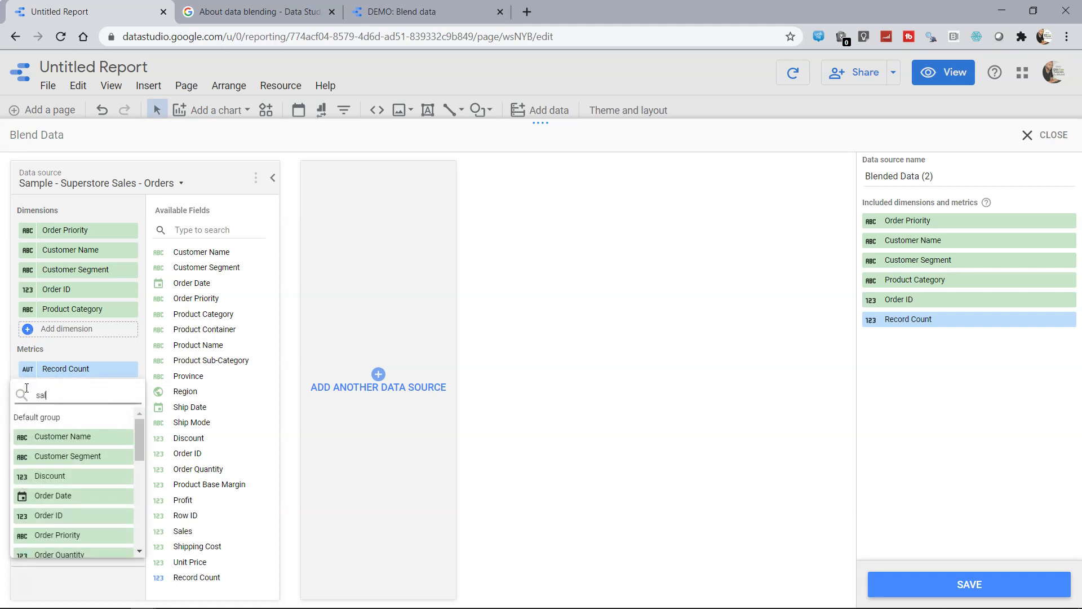
pyautogui.click(79, 438)
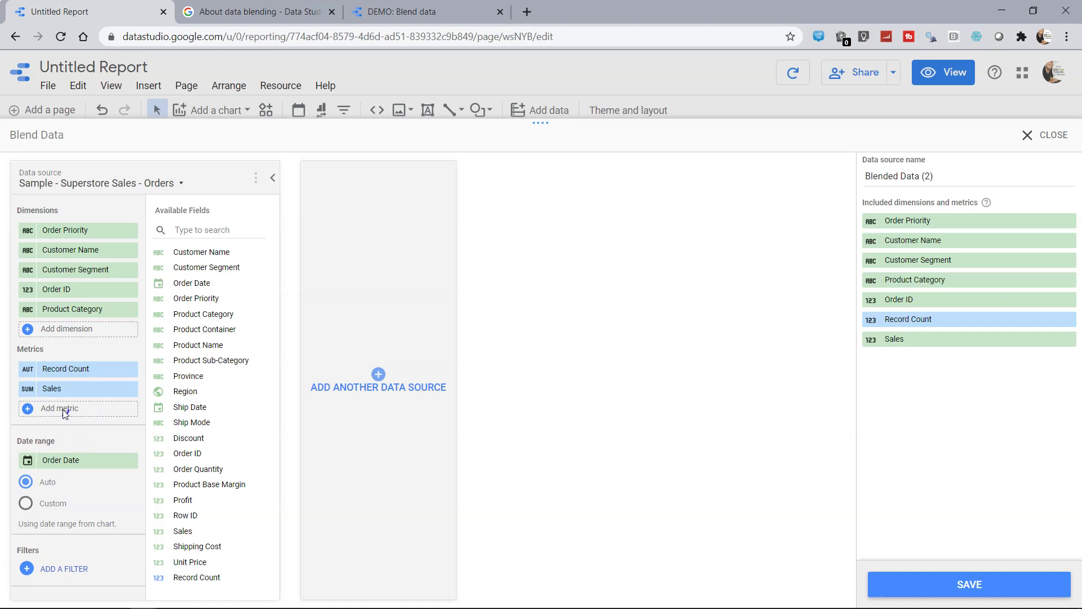
pyautogui.moveTo(101, 398)
# Add Sample - Superstore Sales - Returns as the second blend source, joined on Order ID
pyautogui.click(387, 379)
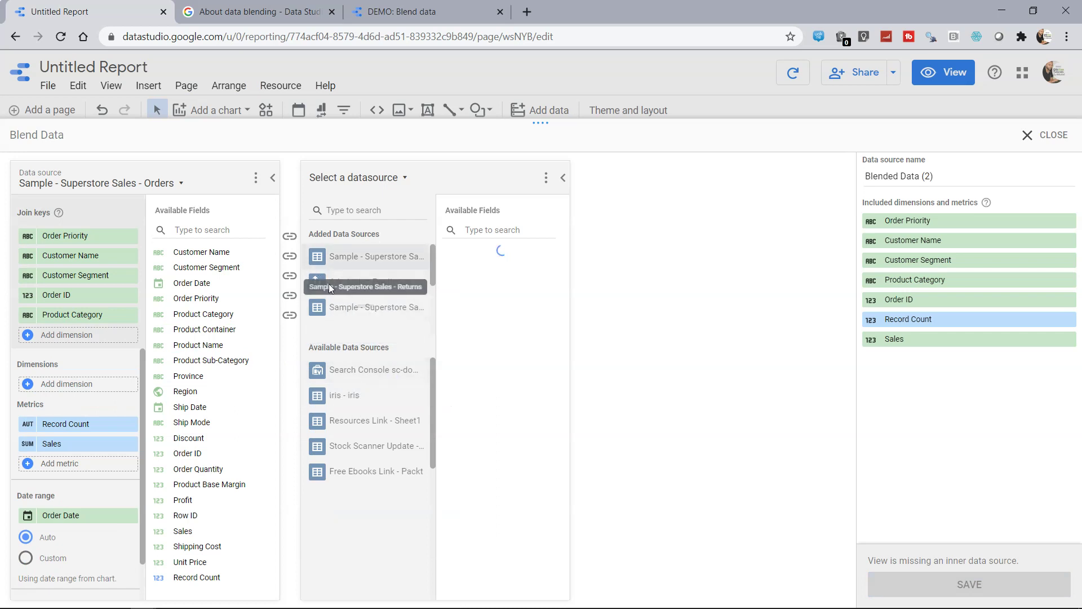
pyautogui.click(367, 255)
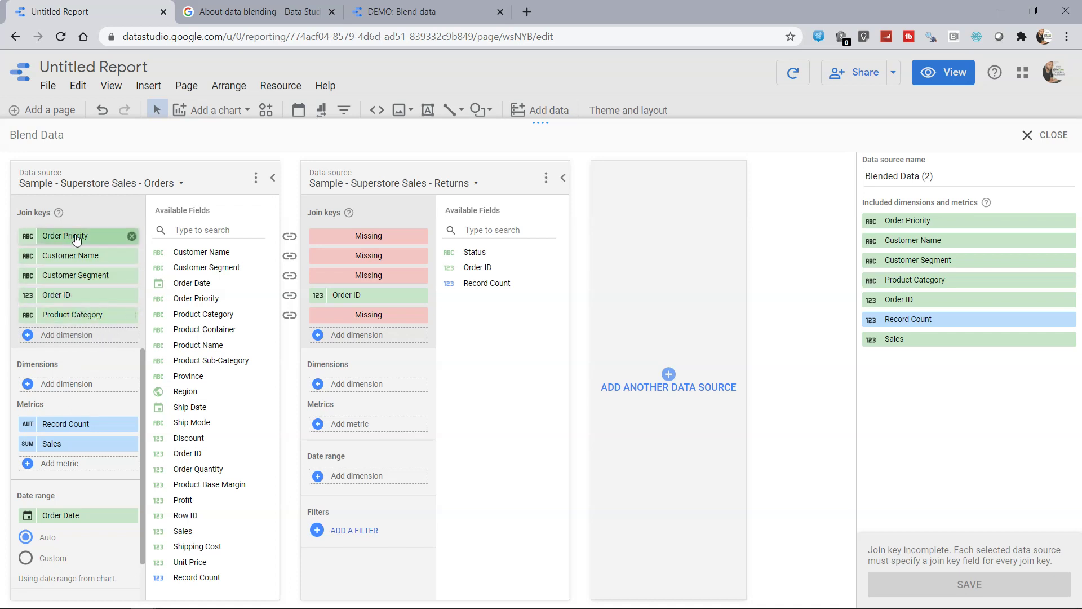
# Remove Order Priority, Customer Name, Customer Segment and Product Category join keys, leaving only Order ID
pyautogui.click(132, 236)
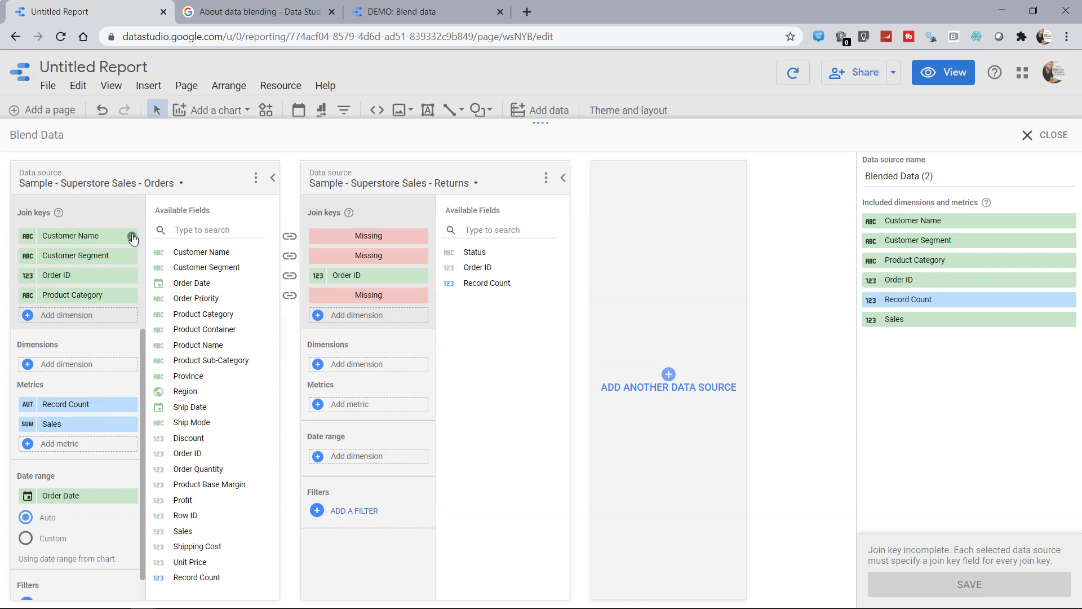
pyautogui.click(132, 236)
pyautogui.click(132, 237)
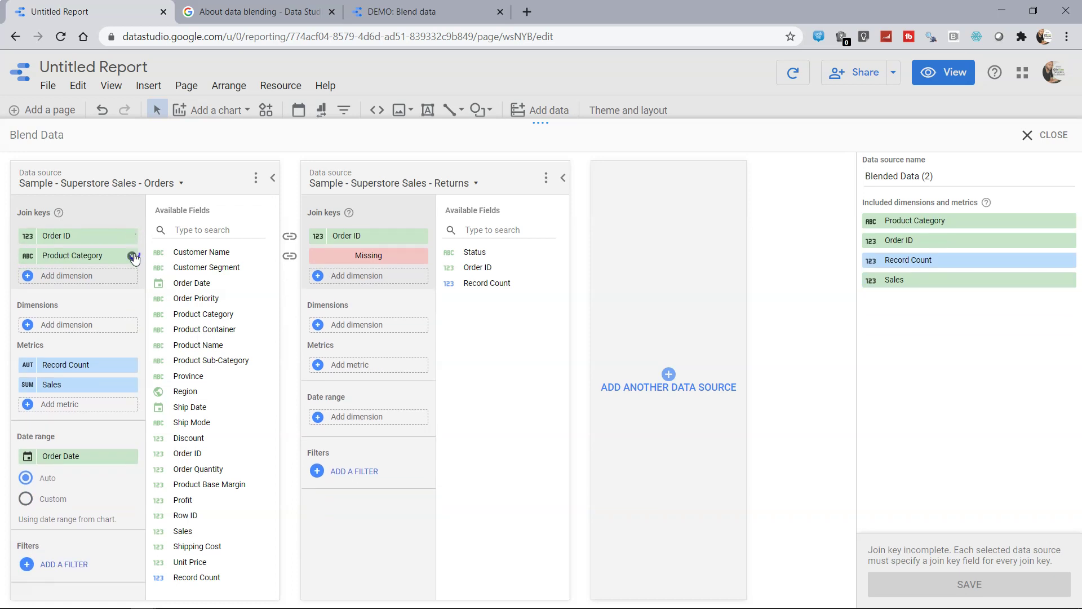
pyautogui.click(132, 255)
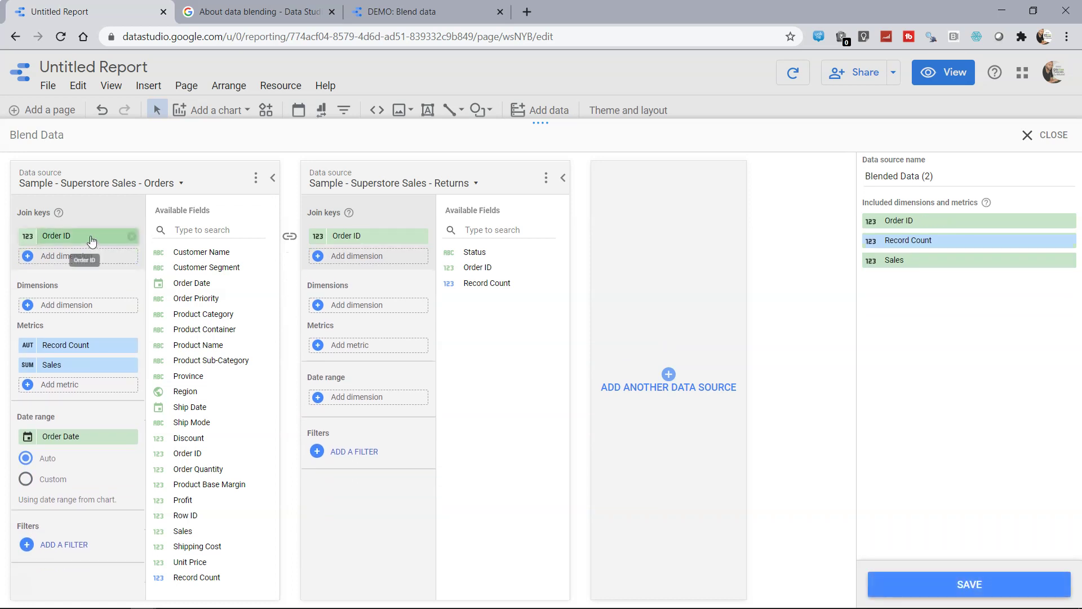
# Add Customer Name, Customer Segment and Product Category as Orders dimensions
pyautogui.click(29, 306)
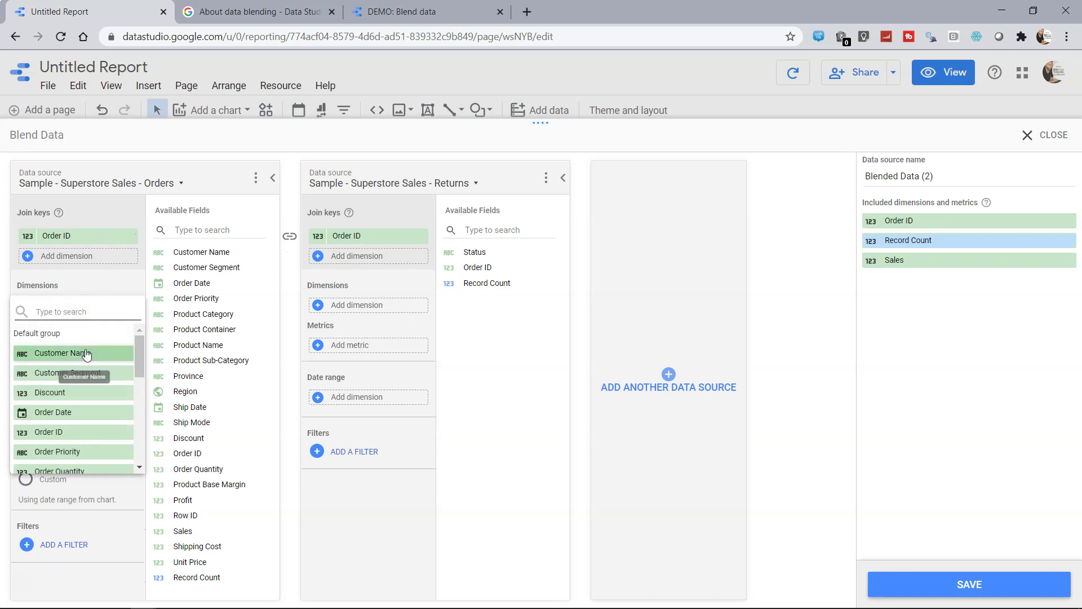
pyautogui.click(85, 352)
pyautogui.click(35, 325)
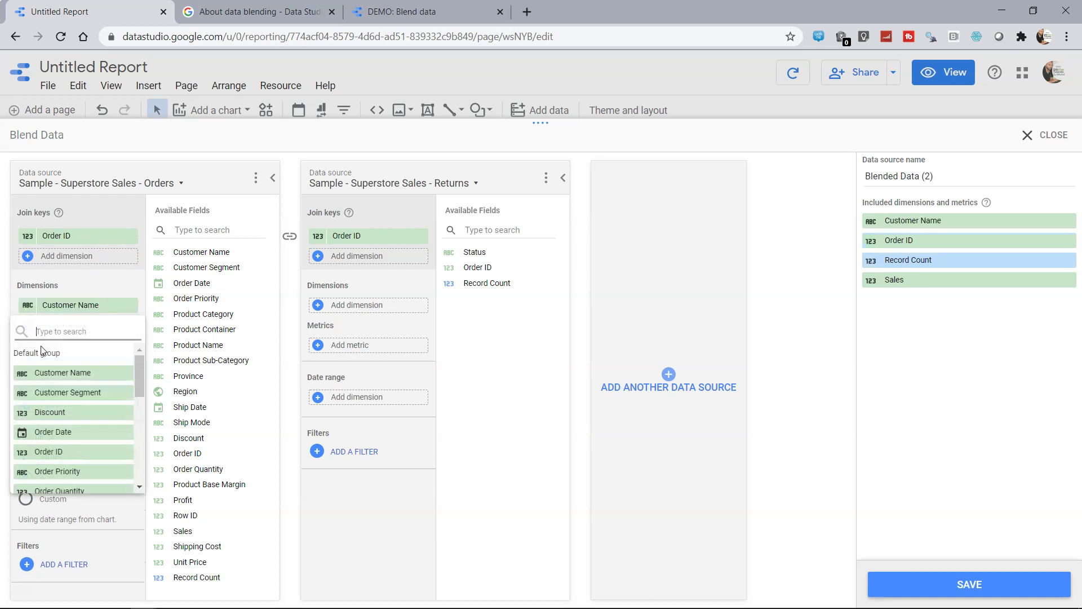
pyautogui.click(62, 391)
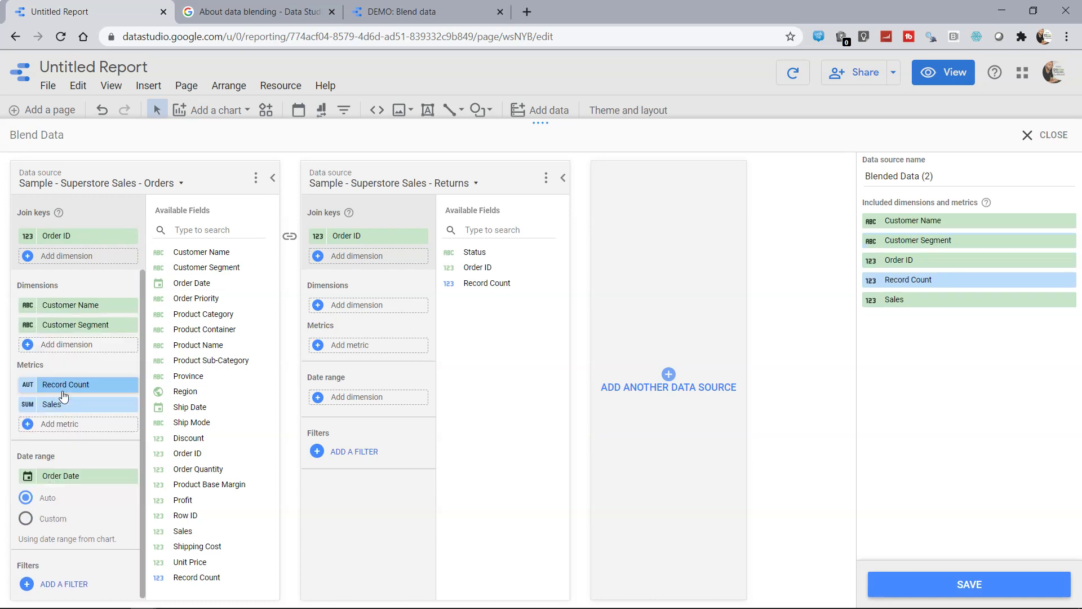
pyautogui.click(25, 341)
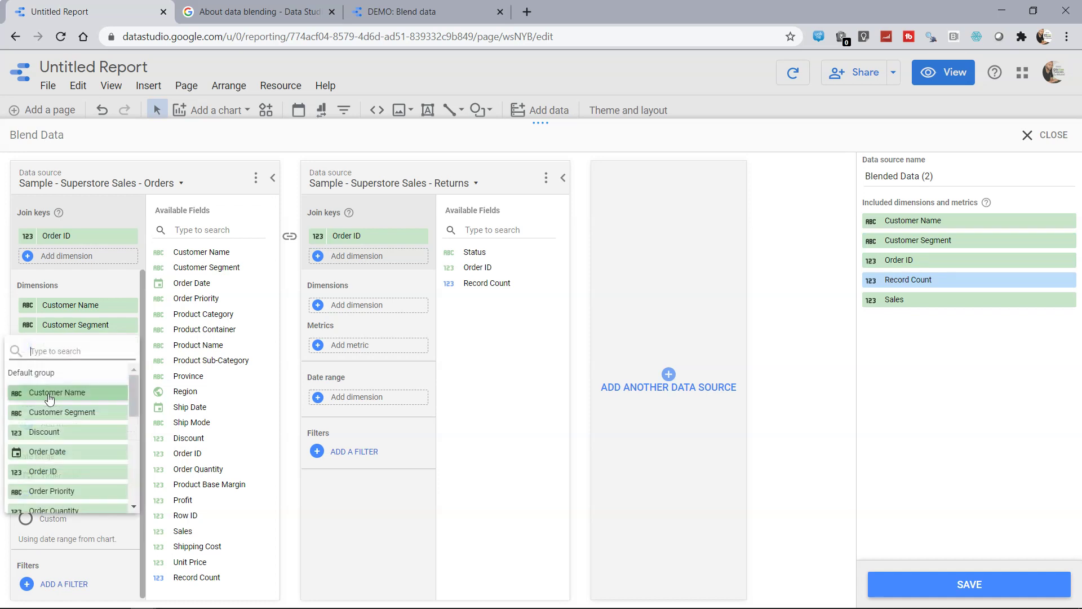
pyautogui.scroll(-3, 62, 426)
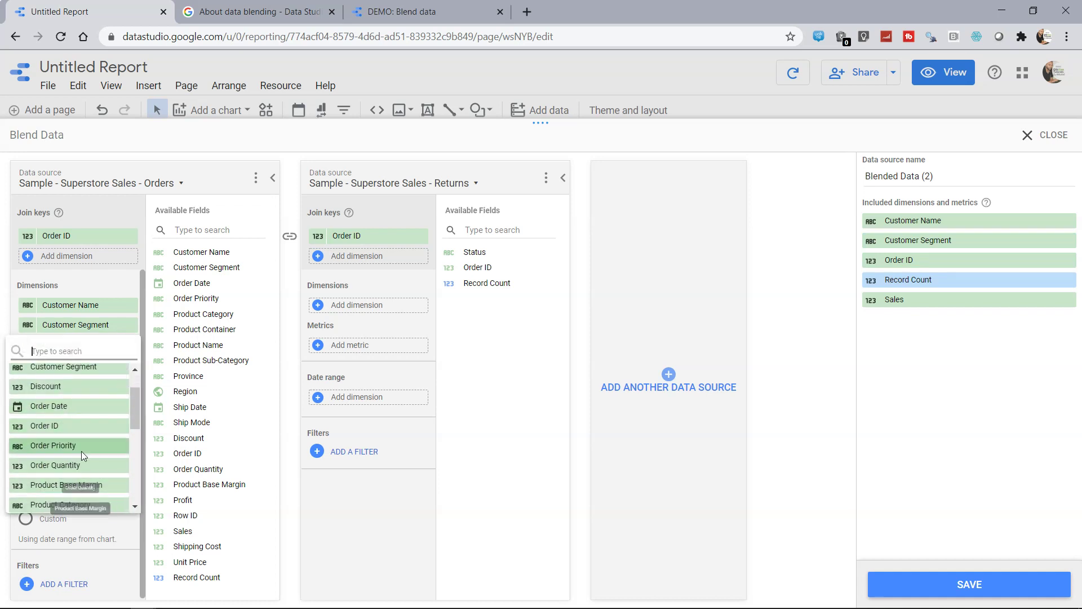
pyautogui.click(83, 468)
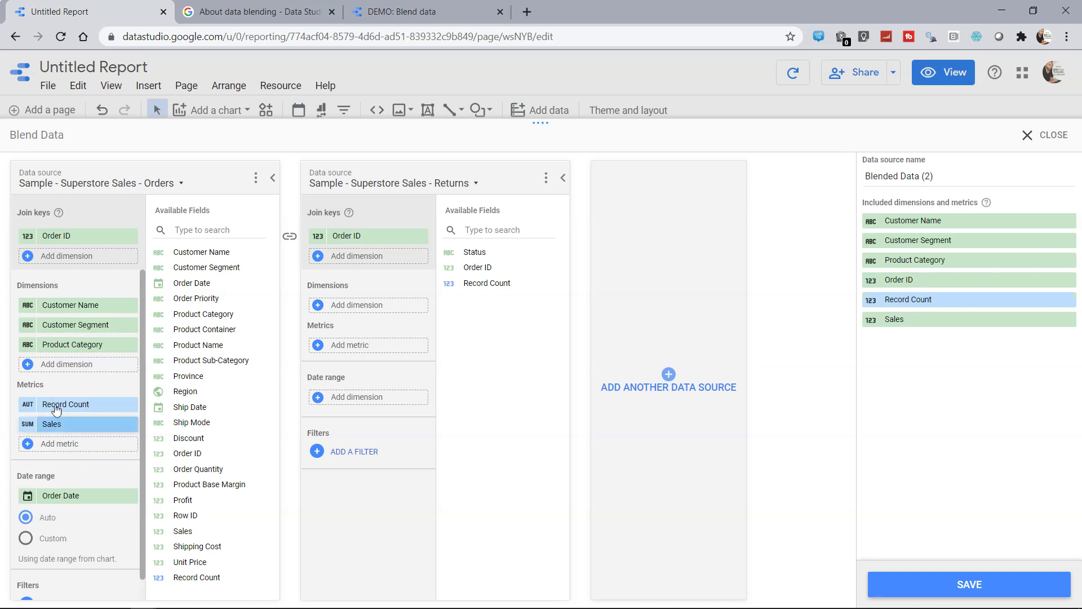
# Add Ship Mode and Shipping Cost as Orders dimensions
pyautogui.click(27, 364)
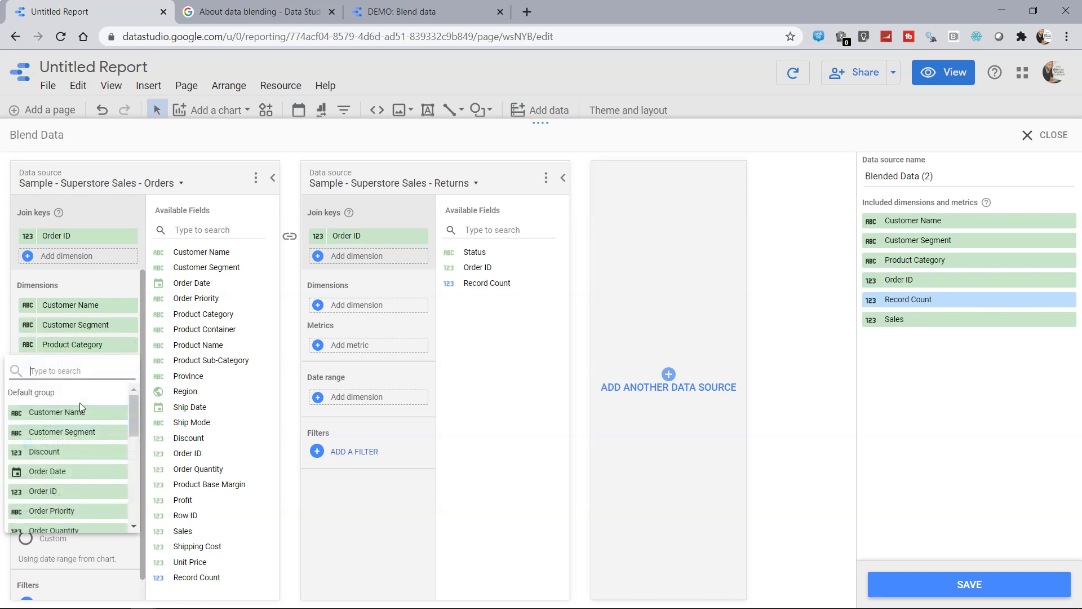
pyautogui.scroll(-5, 79, 462)
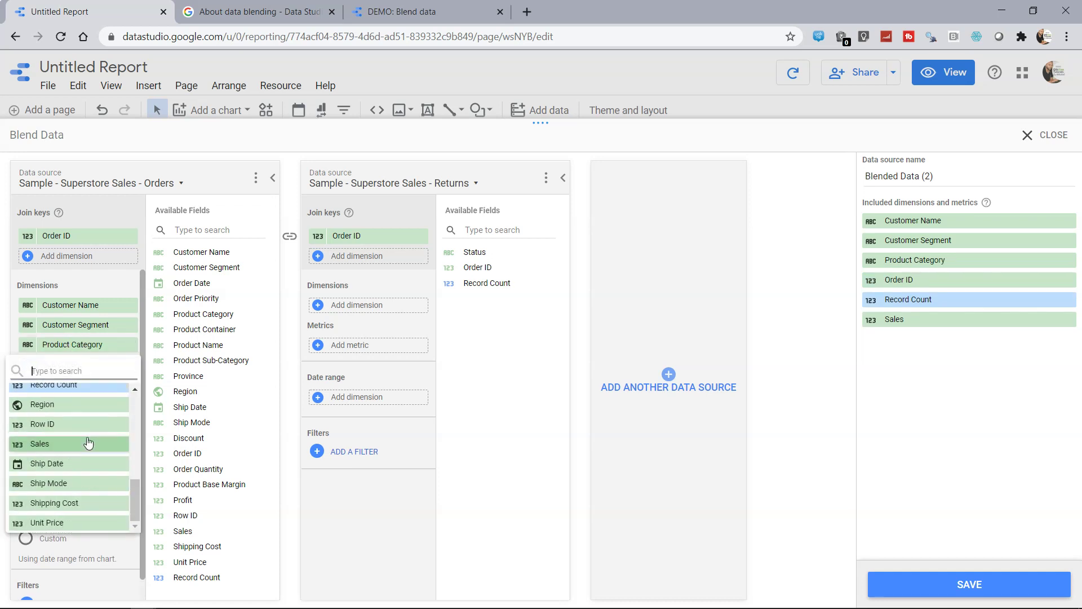
pyautogui.click(76, 483)
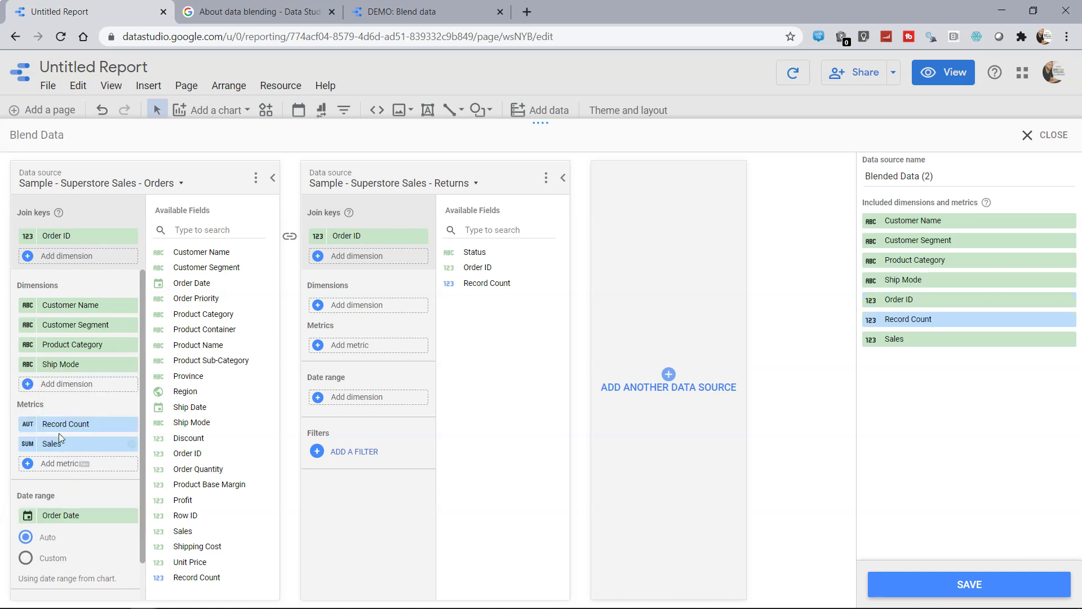
pyautogui.click(30, 384)
pyautogui.scroll(-5, 87, 480)
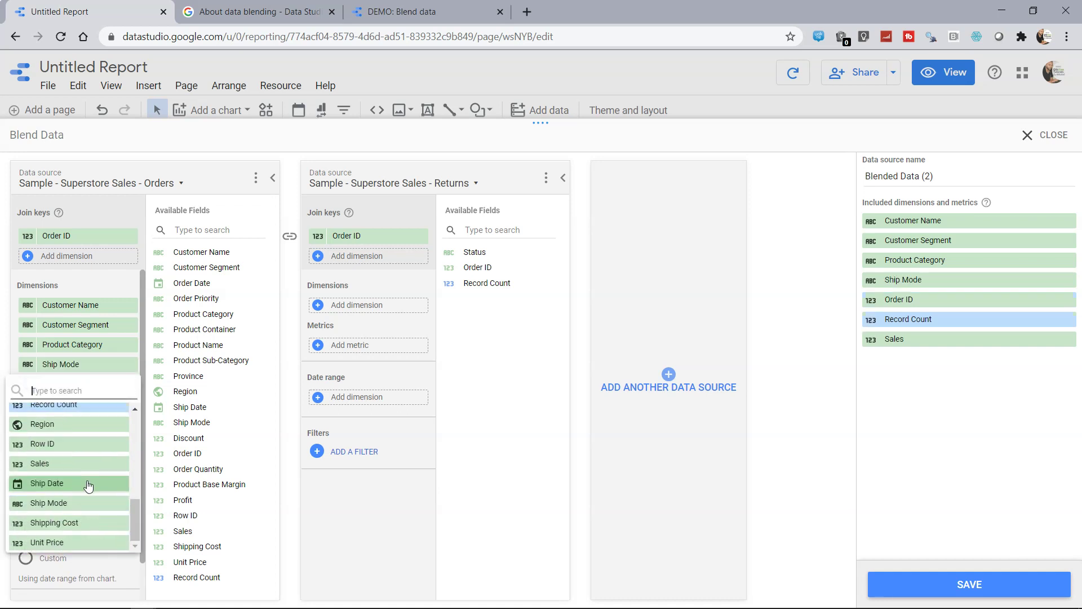
pyautogui.click(87, 524)
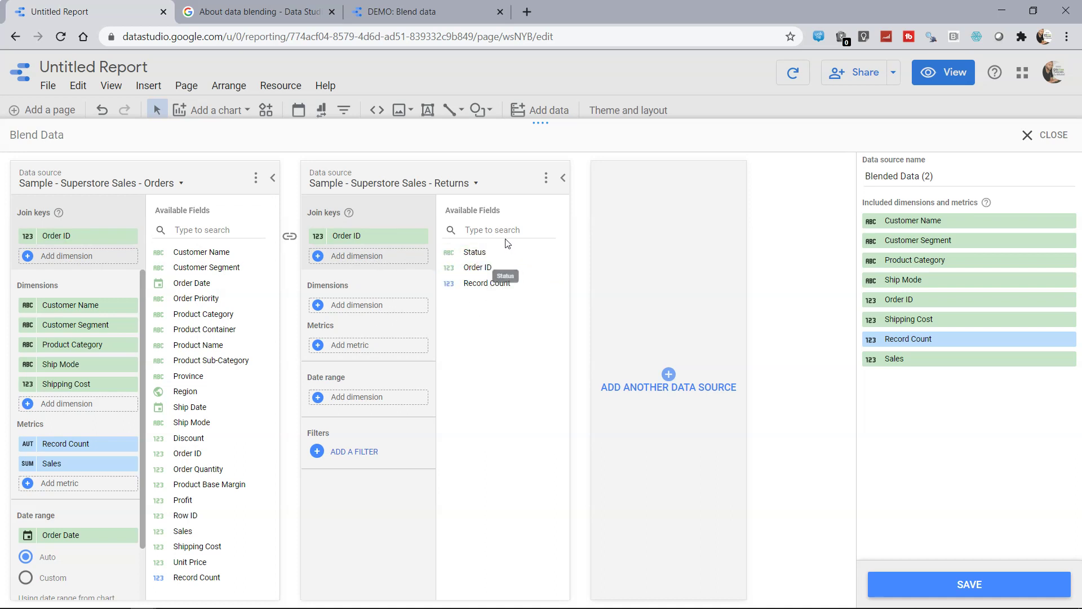
# Add Status from the Returns data as a blend dimension
pyautogui.click(363, 304)
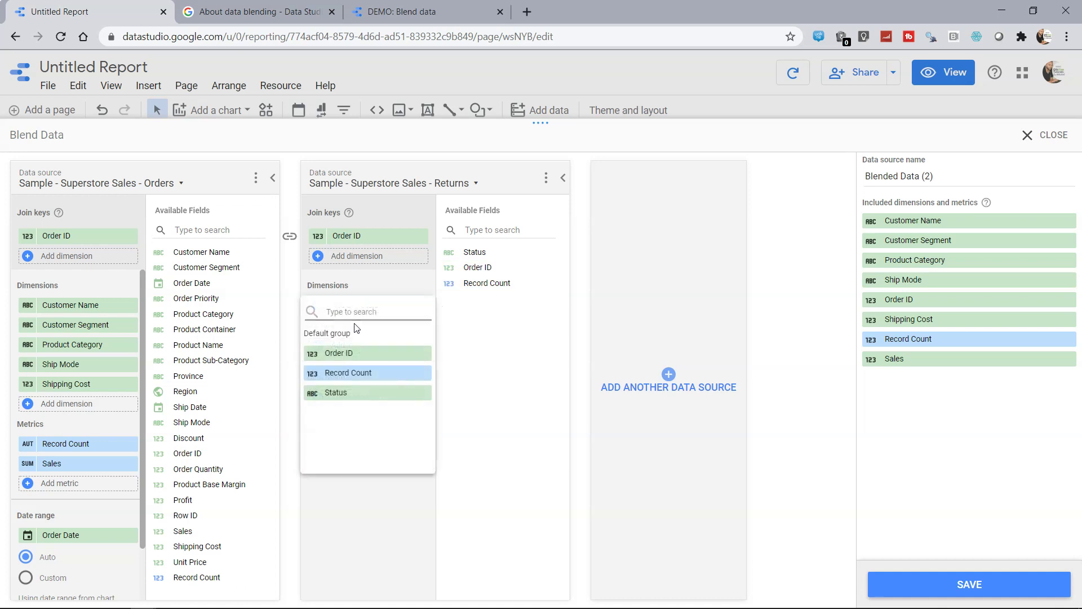
pyautogui.click(347, 395)
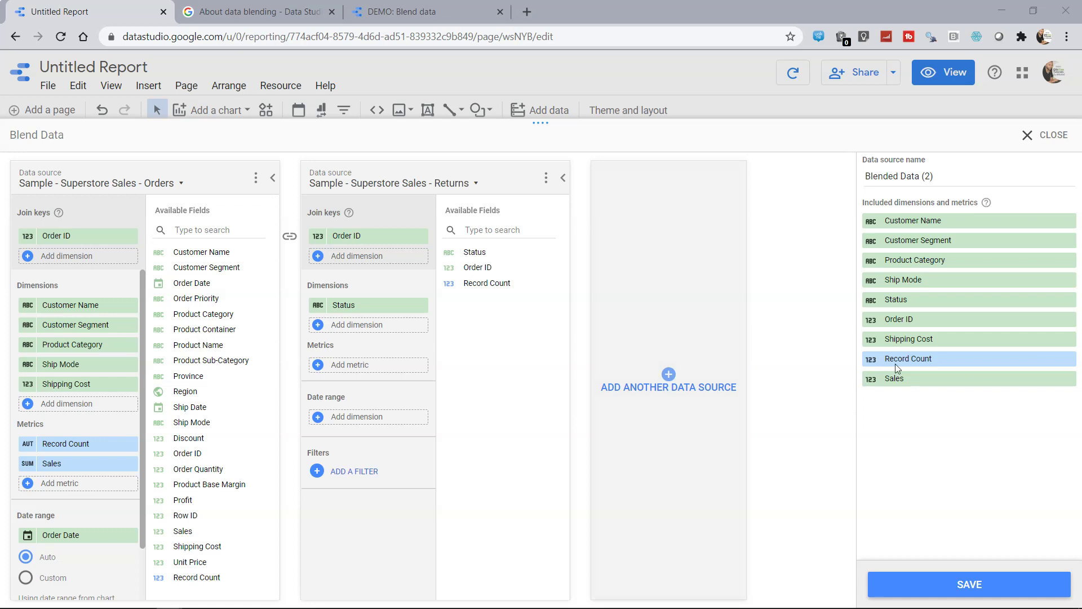
# Save the Blended Data (2) blend, widen the table on both sides, and move it lower
pyautogui.click(953, 586)
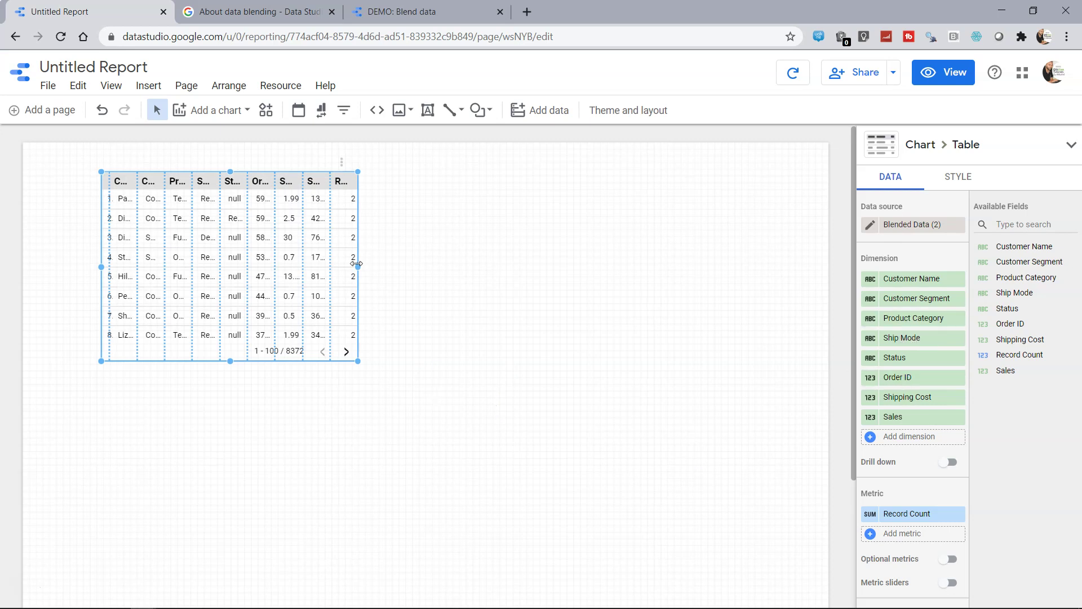
pyautogui.moveTo(356, 264); pyautogui.dragTo(723, 266)
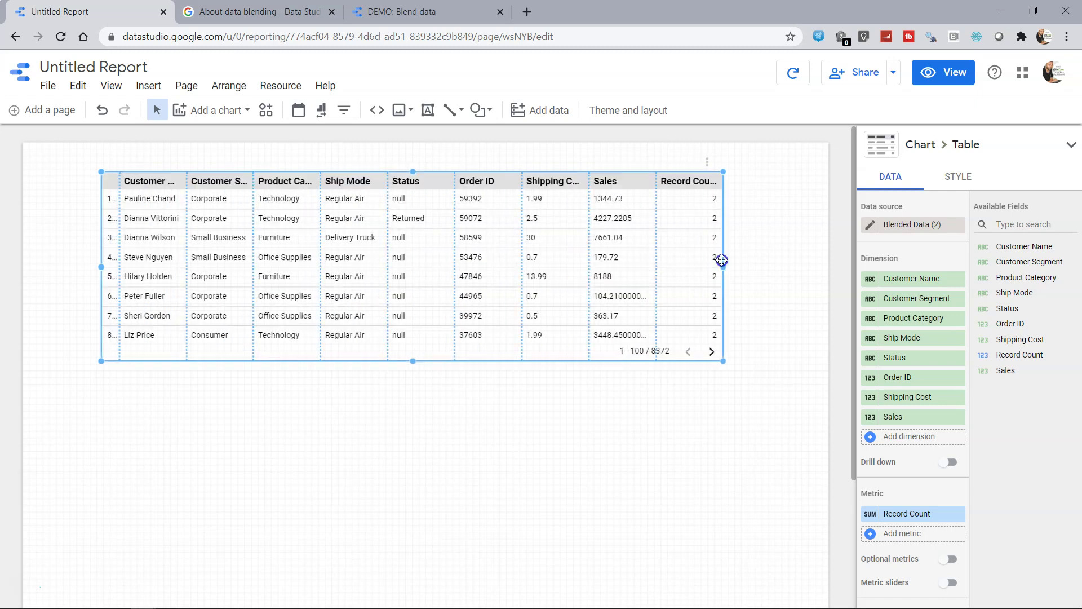
pyautogui.click(97, 269)
pyautogui.click(126, 264)
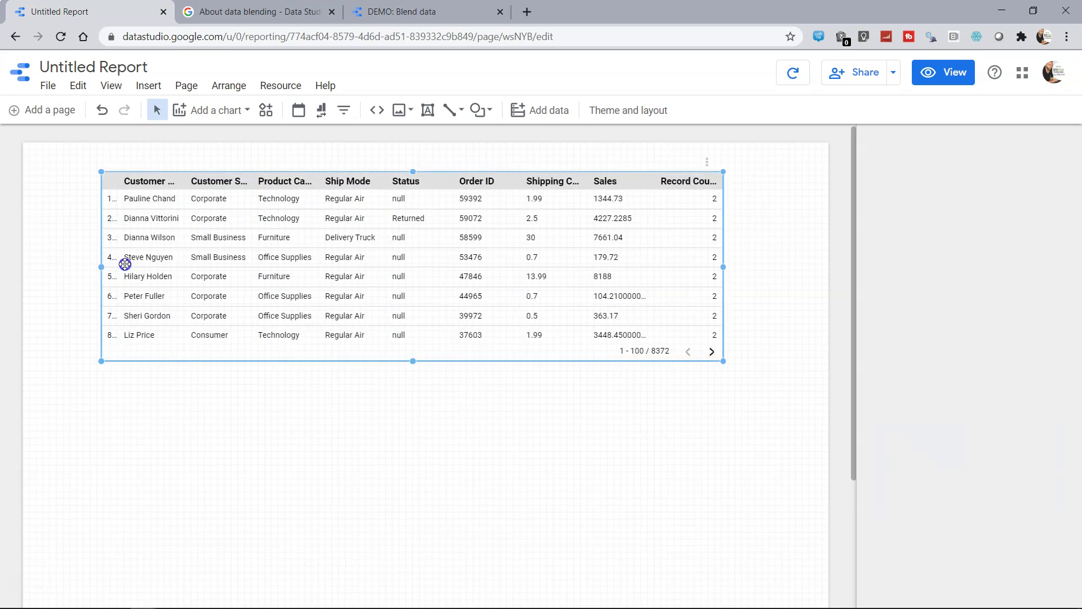
pyautogui.moveTo(101, 267); pyautogui.dragTo(22, 267)
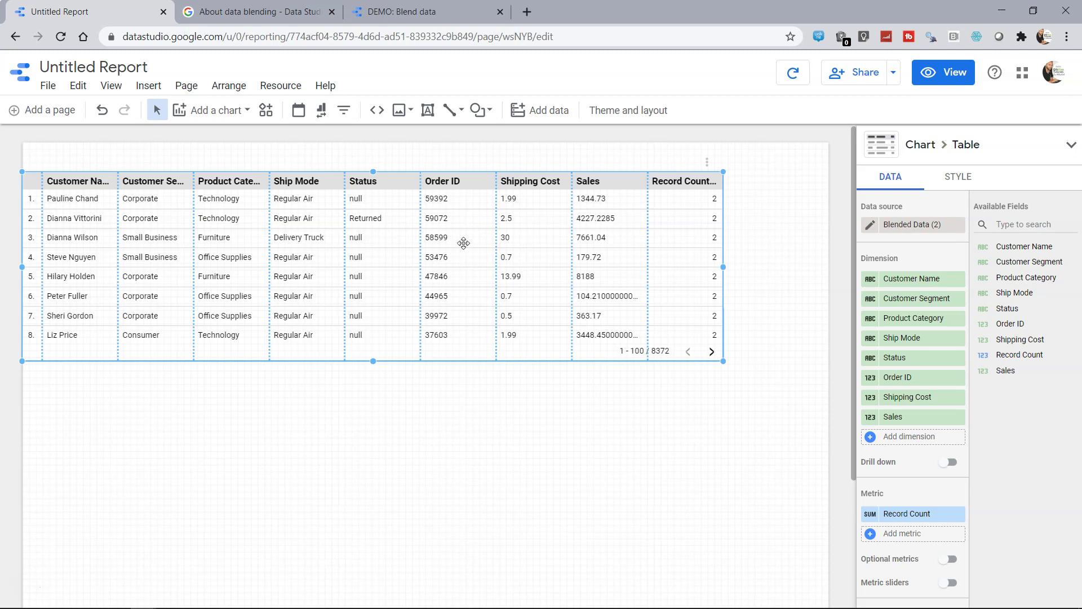
pyautogui.moveTo(478, 180); pyautogui.dragTo(479, 239)
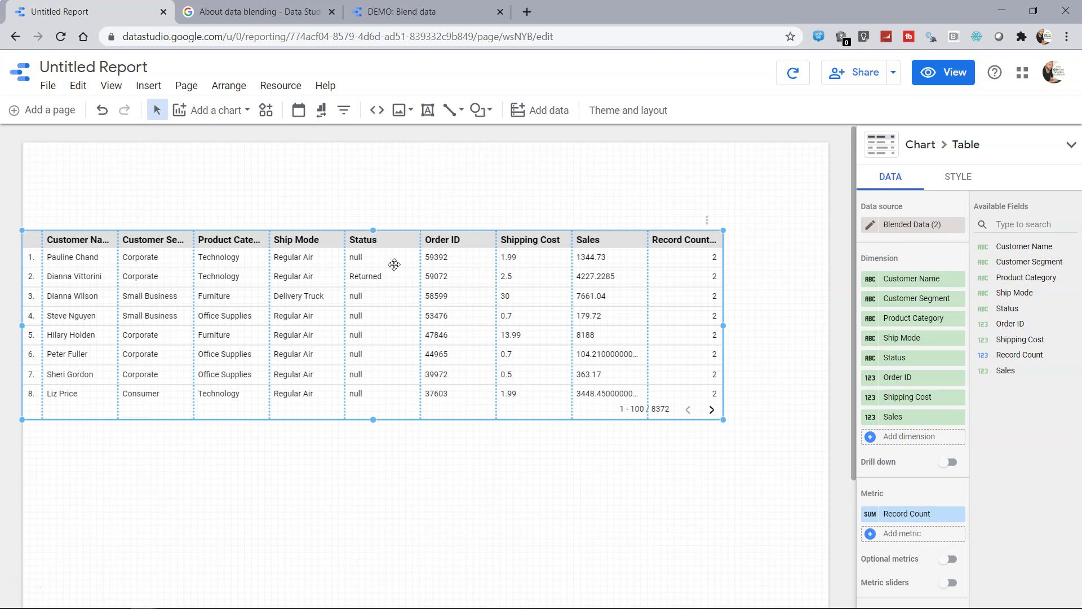
# Place a drop-down filter control above the table that filters by Status
pyautogui.click(345, 111)
pyautogui.click(562, 166)
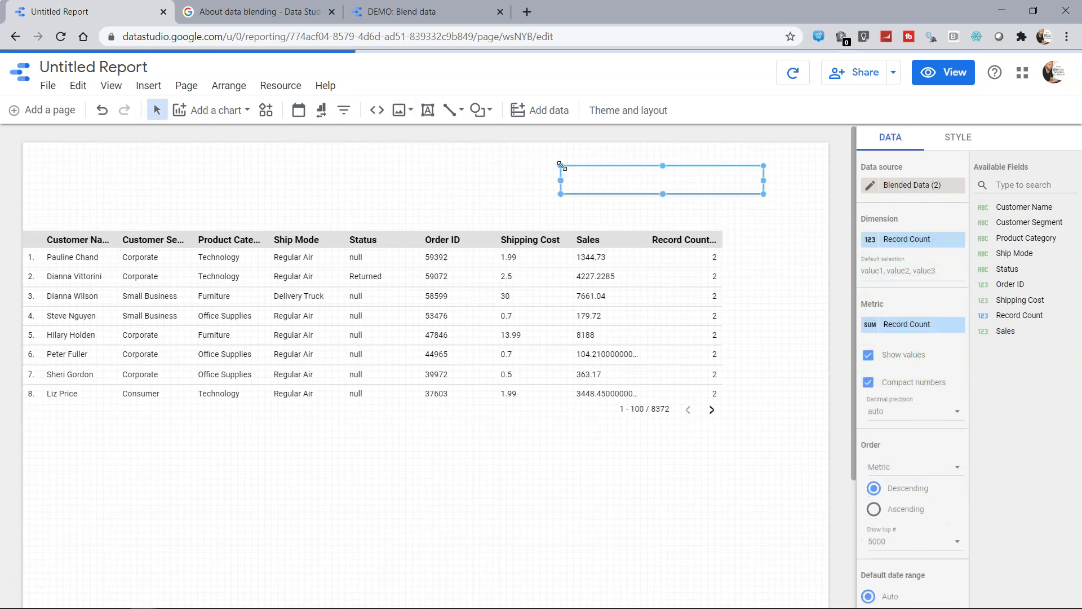
pyautogui.click(916, 240)
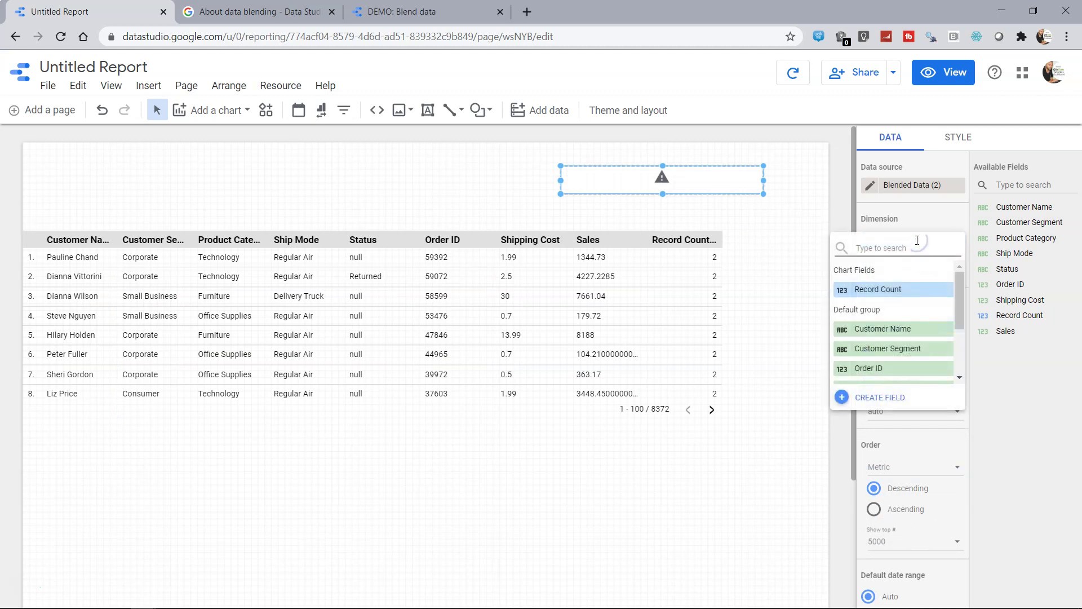
pyautogui.scroll(-2, 918, 297)
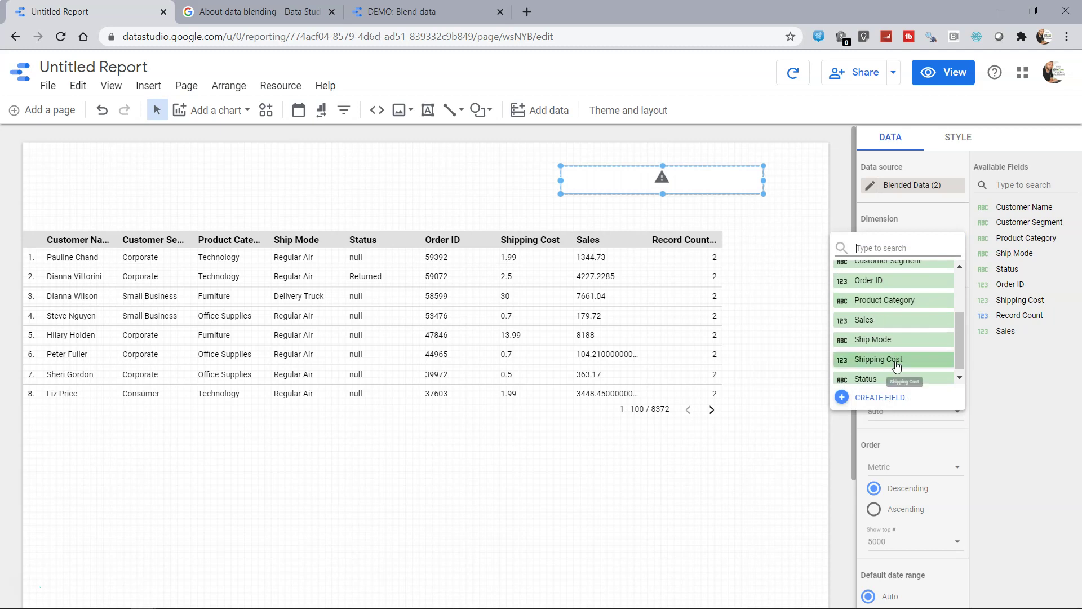
pyautogui.click(889, 379)
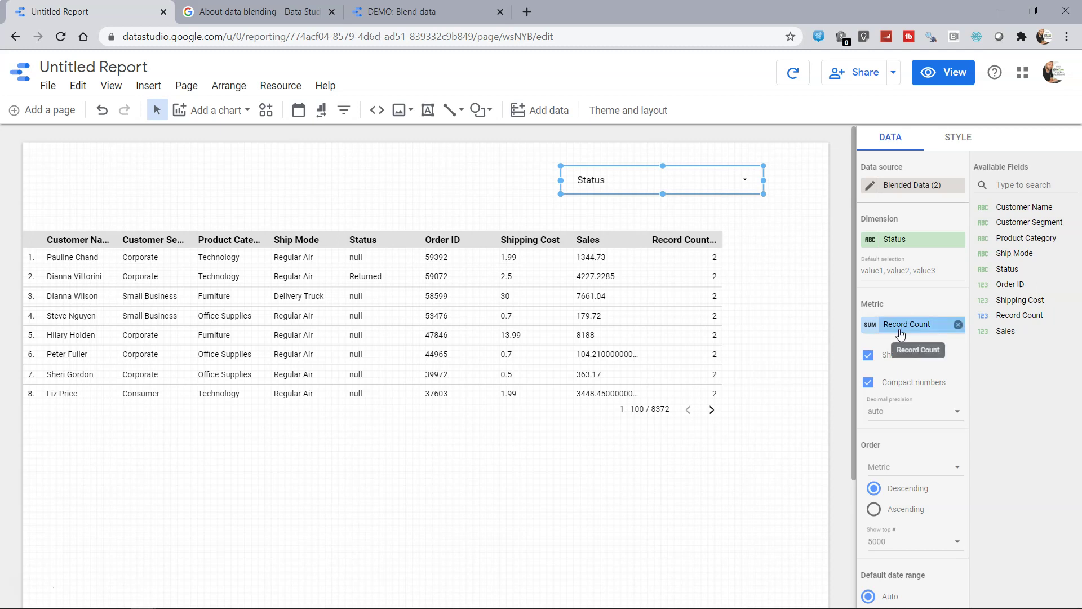
pyautogui.click(952, 78)
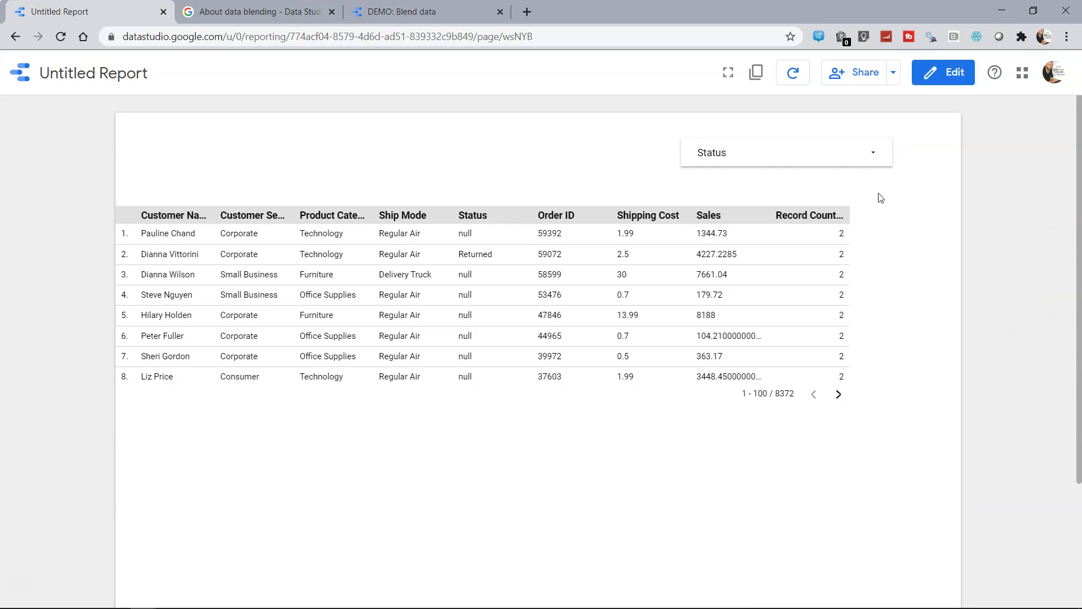
pyautogui.click(874, 160)
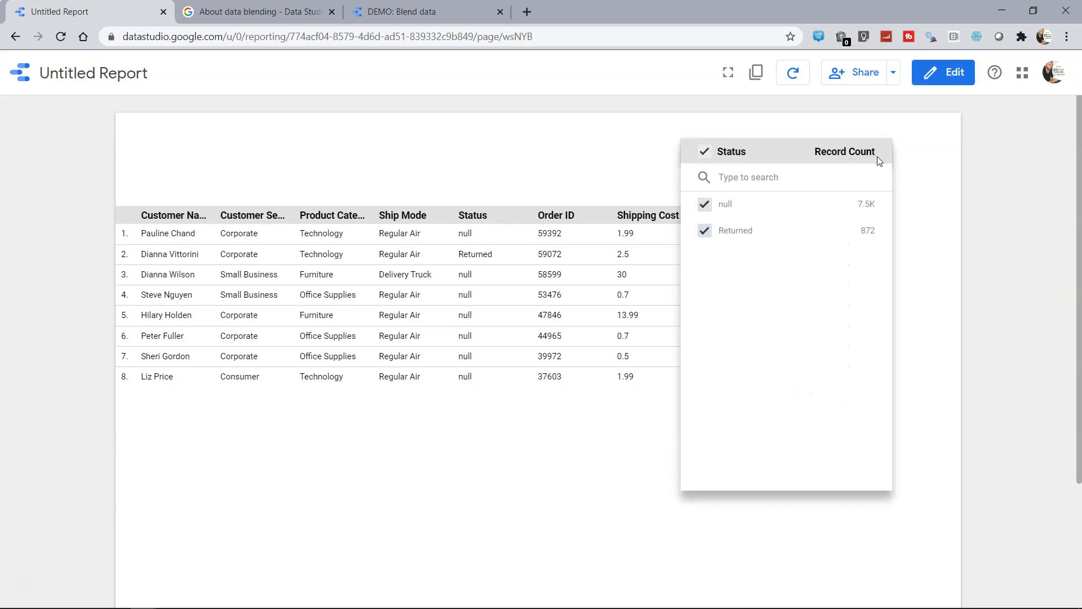
pyautogui.click(705, 204)
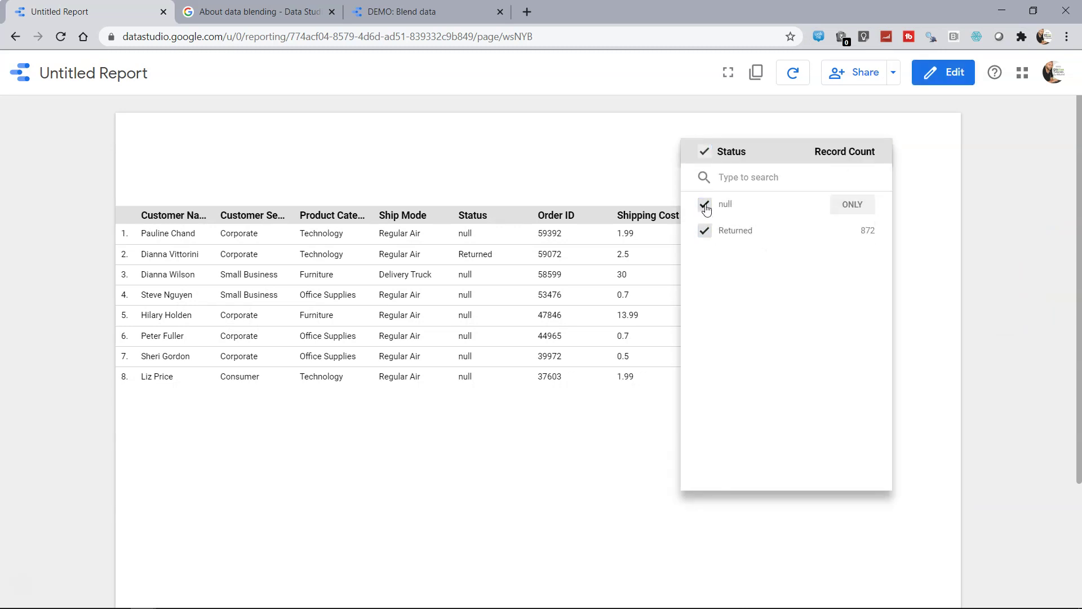
pyautogui.click(572, 468)
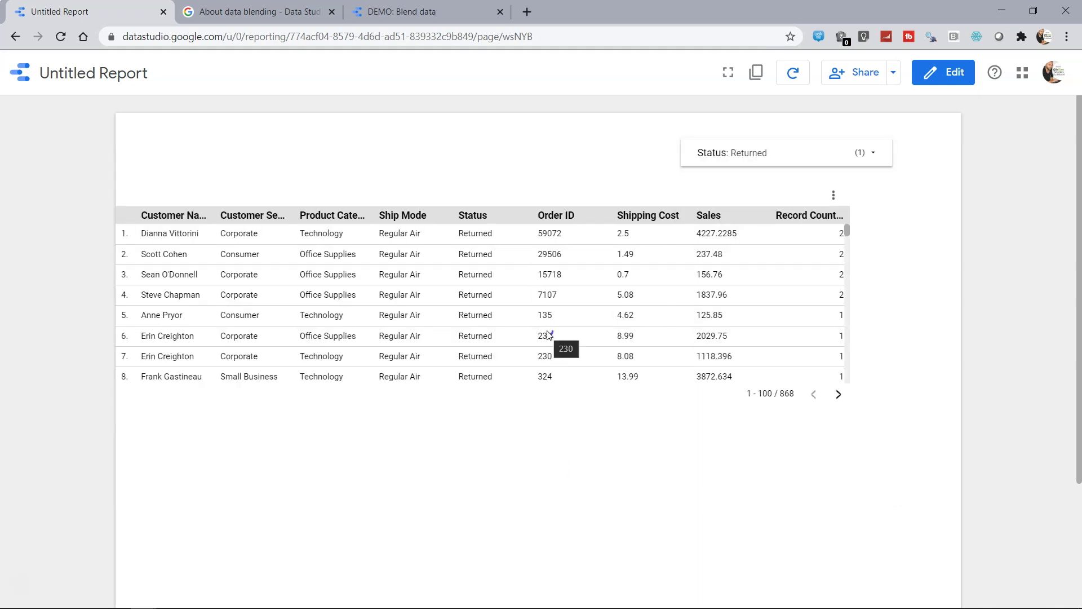
pyautogui.scroll(-10, 550, 333)
pyautogui.scroll(-12, 550, 335)
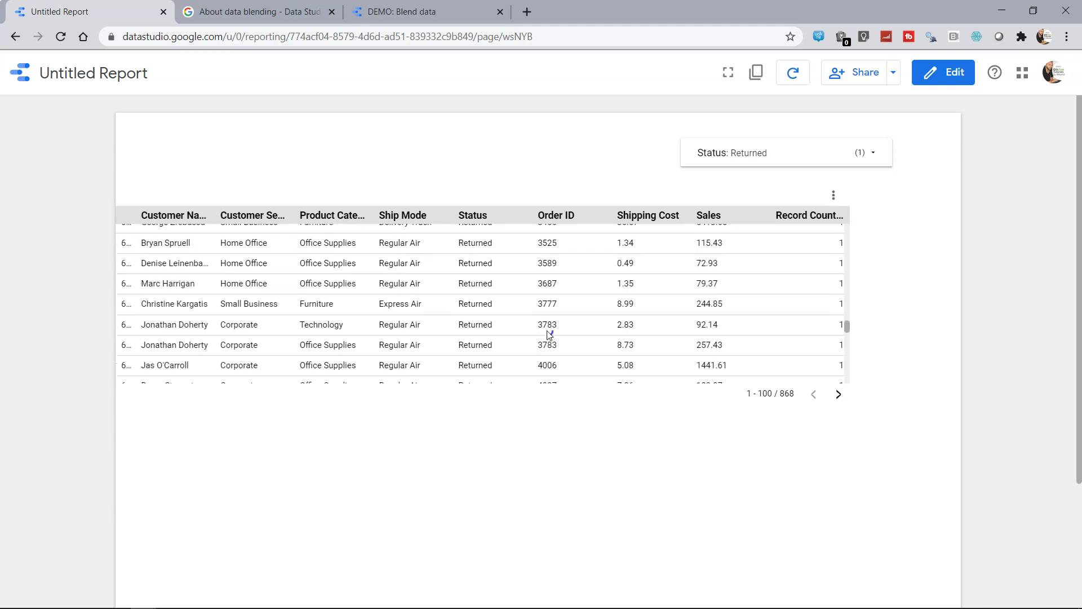
pyautogui.click(839, 395)
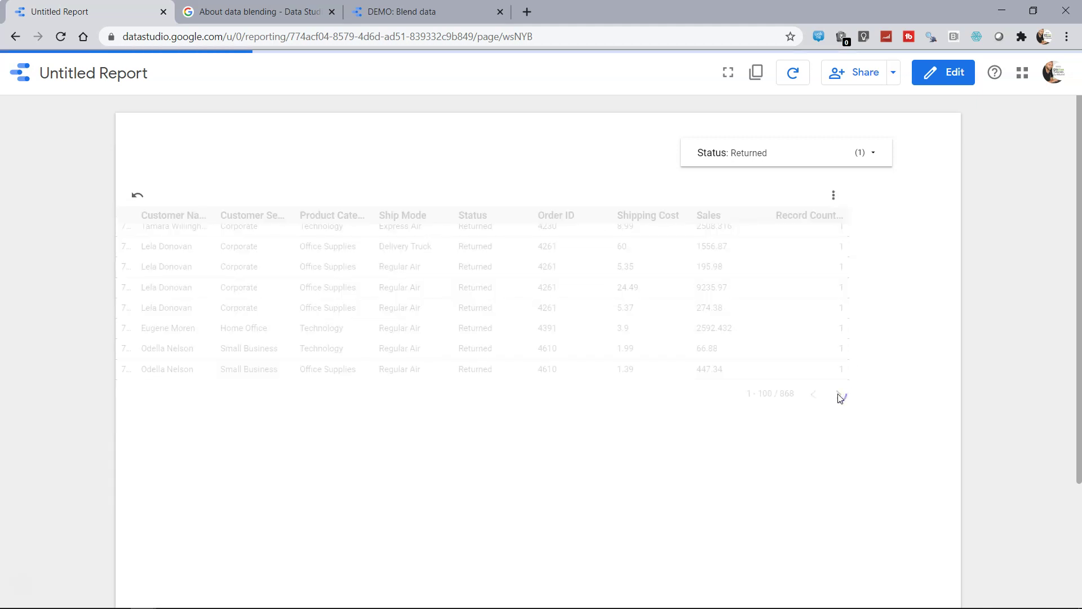
pyautogui.scroll(-5, 671, 344)
pyautogui.scroll(-3, 671, 344)
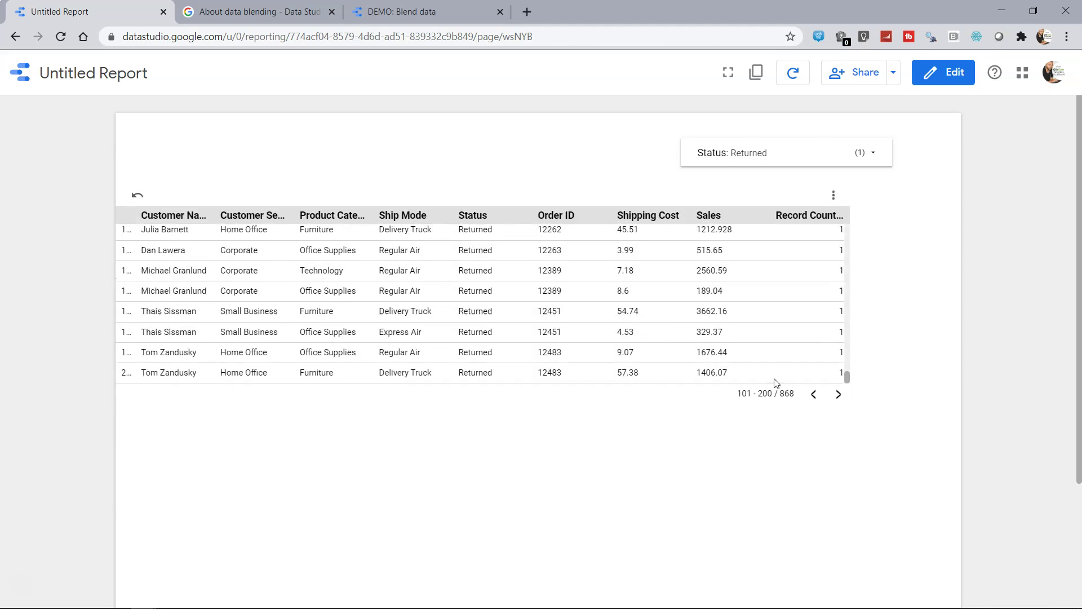
pyautogui.click(839, 395)
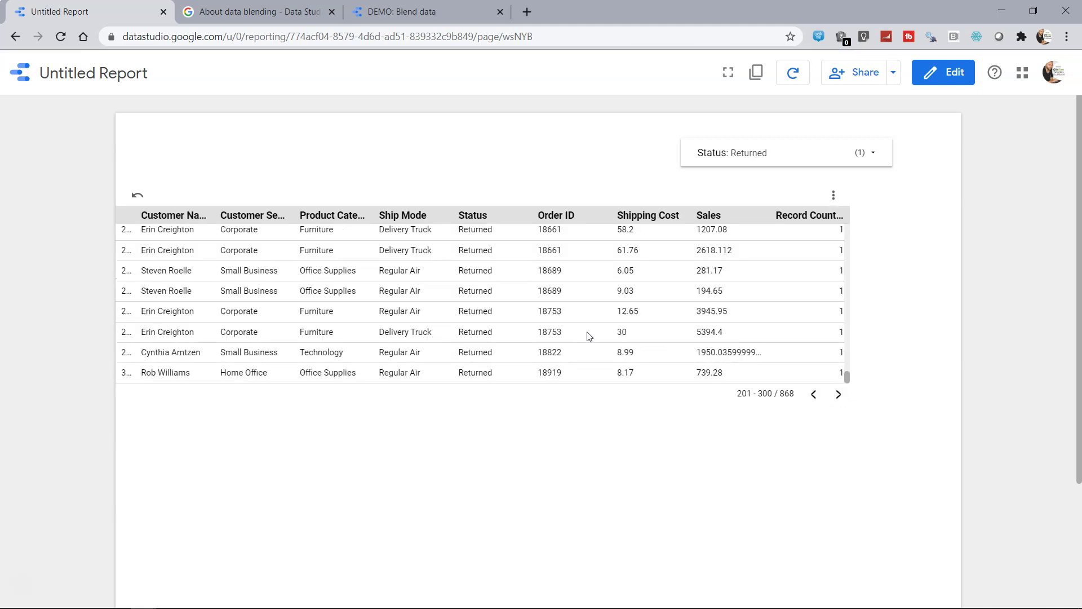
pyautogui.scroll(-3, 588, 336)
pyautogui.scroll(3, 588, 337)
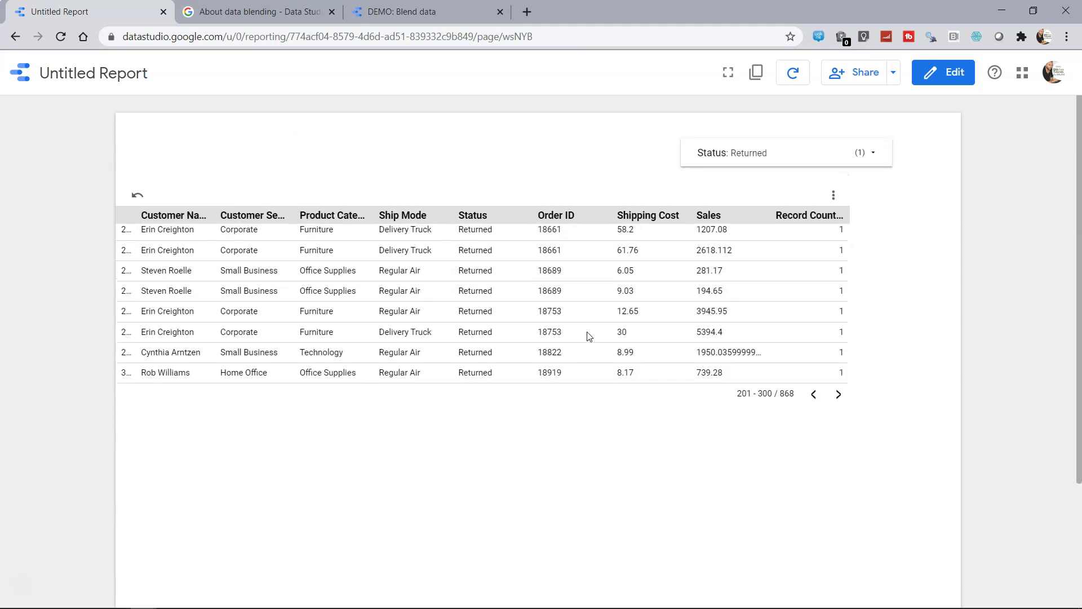
# Back in edit mode, draw a new column chart below the table
pyautogui.click(940, 78)
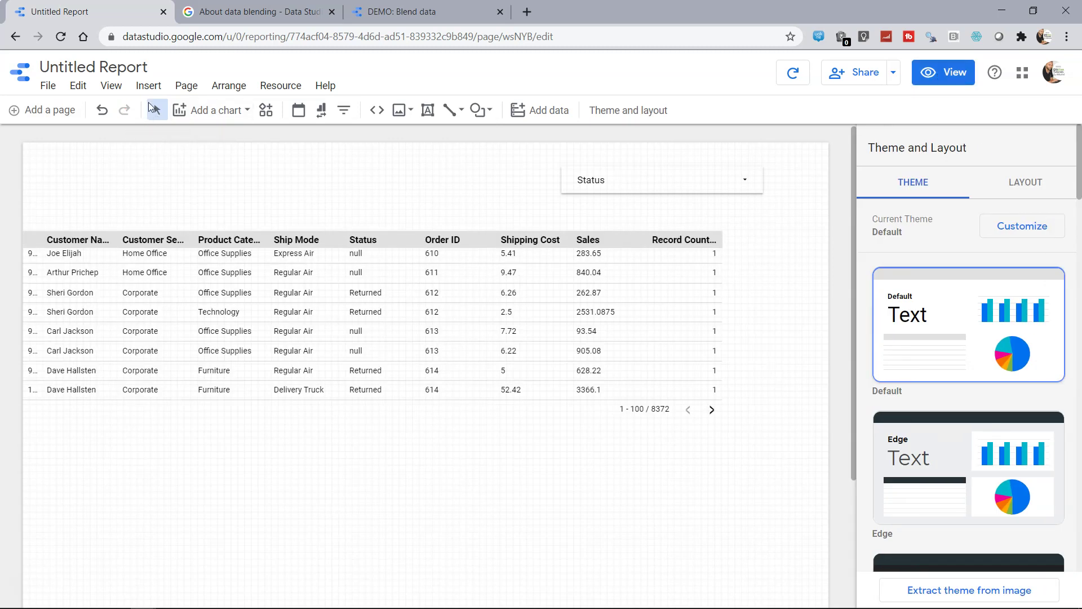
pyautogui.click(225, 110)
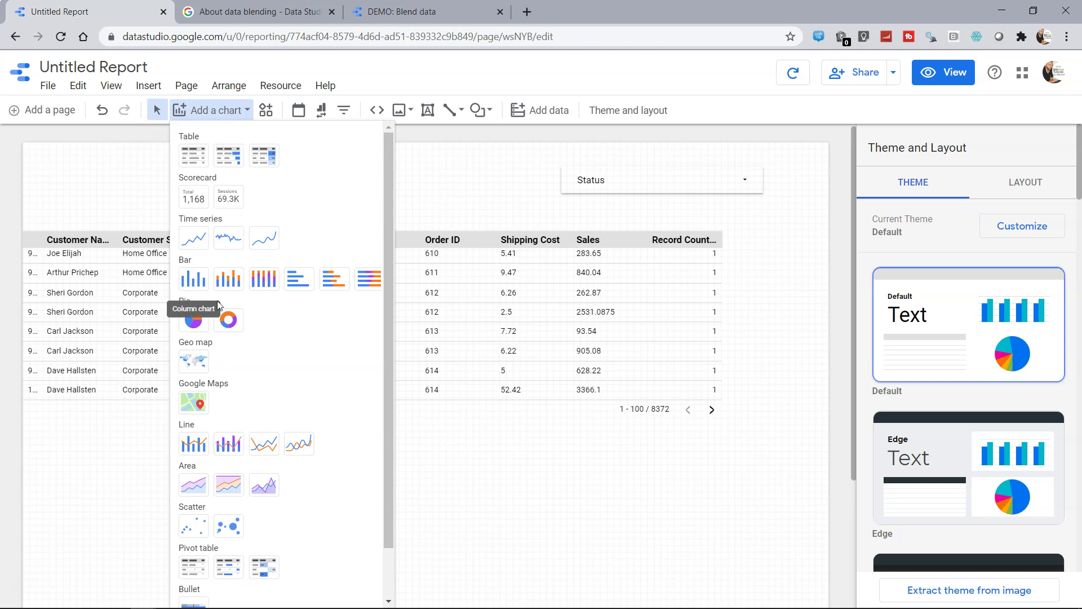
pyautogui.click(194, 278)
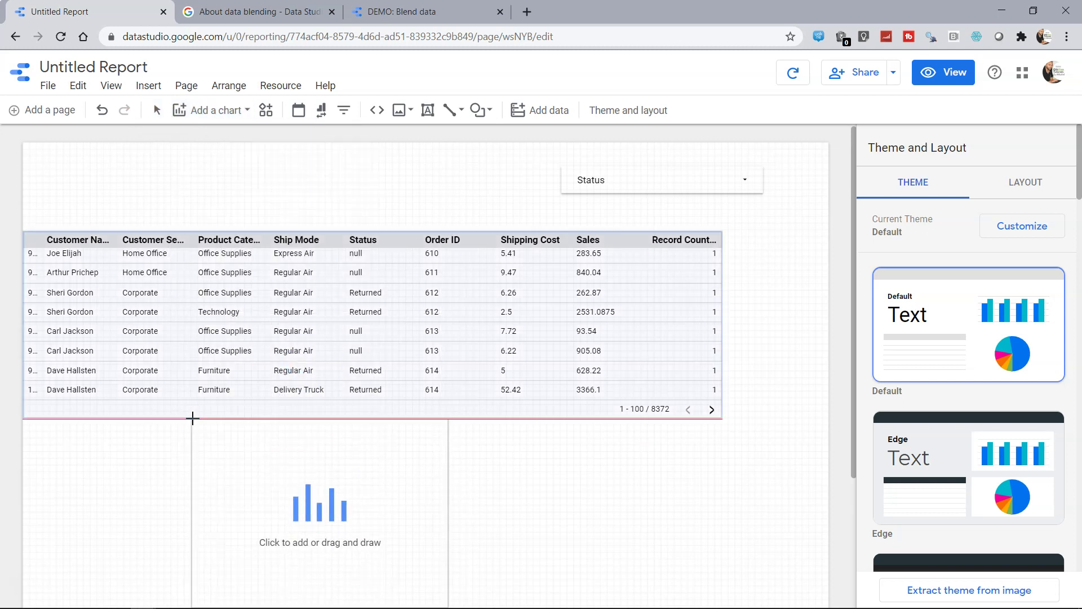
pyautogui.moveTo(192, 418); pyautogui.dragTo(448, 603)
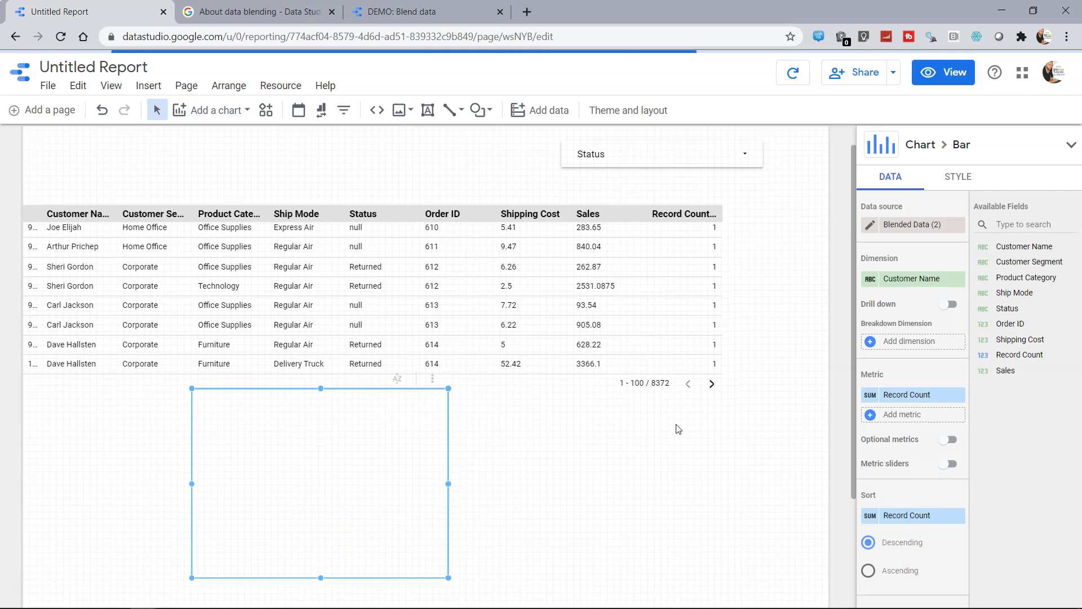
# Change the chart's dimension from Customer Name to Product Category
pyautogui.scroll(-2, 678, 429)
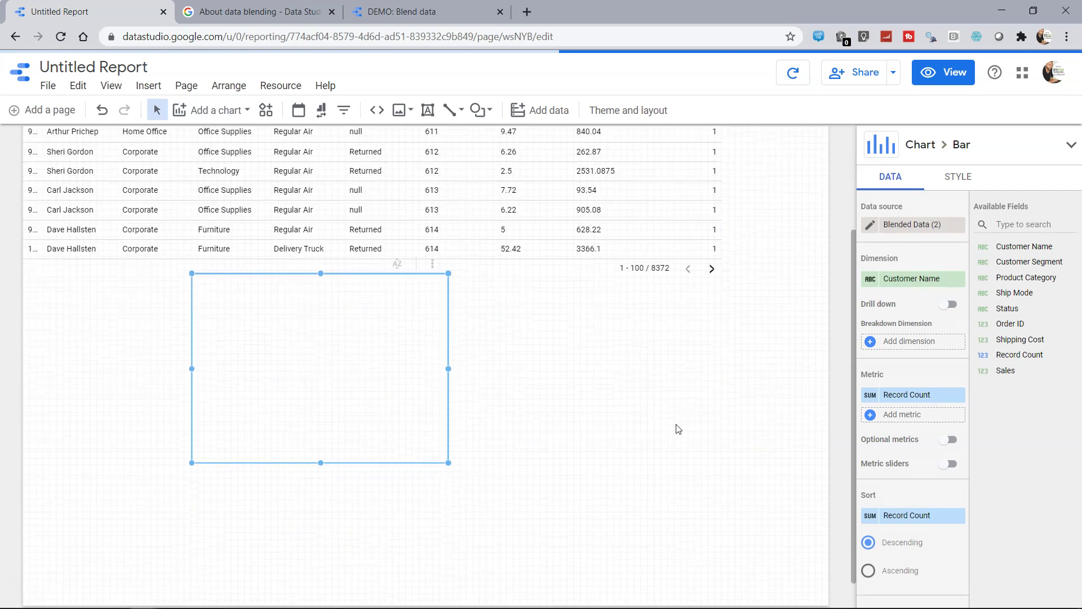
pyautogui.click(895, 278)
pyautogui.scroll(-3, 898, 379)
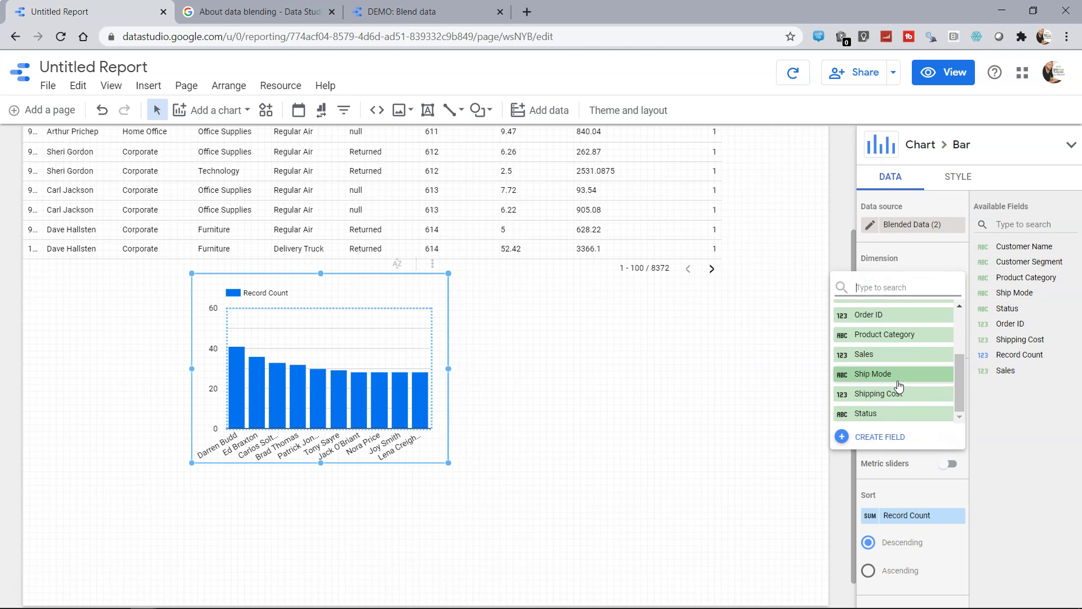
pyautogui.click(896, 335)
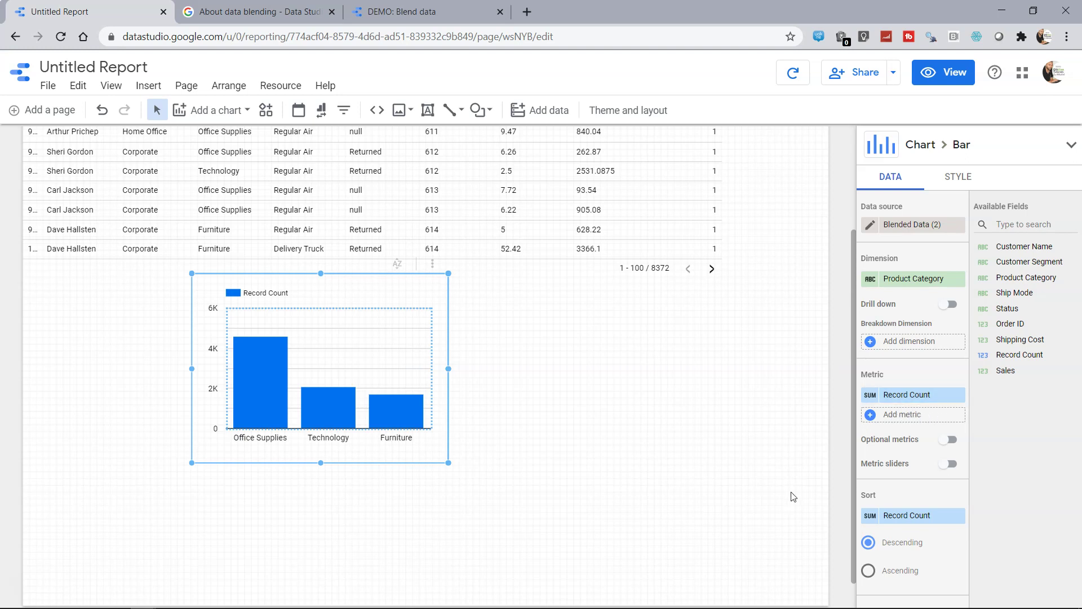
# In view mode, set the Status filter to Returned only; Office Supplies now shows 461
pyautogui.click(947, 72)
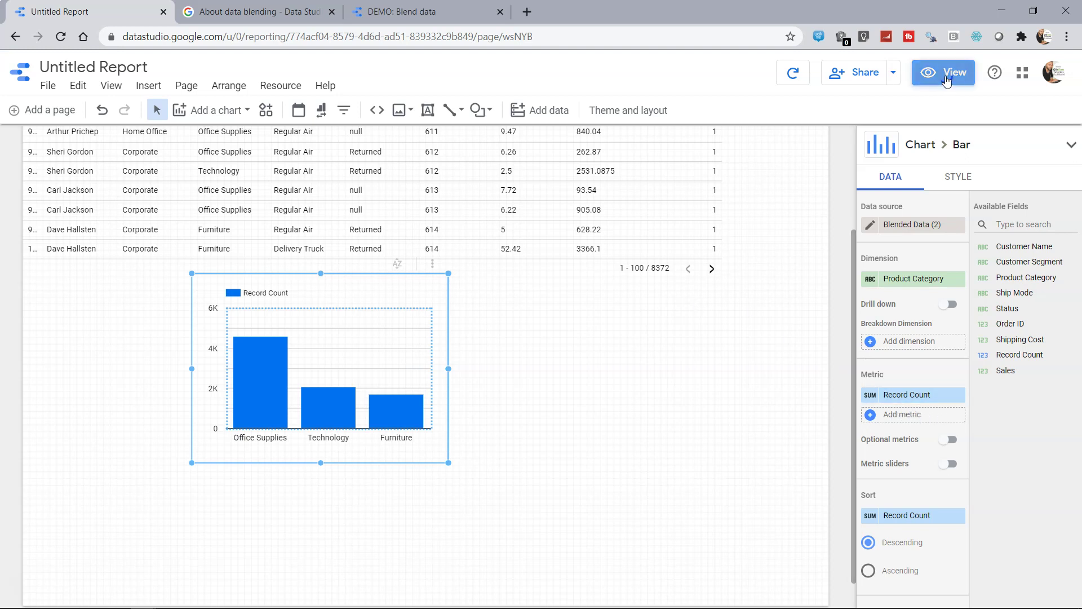
pyautogui.scroll(3, 729, 404)
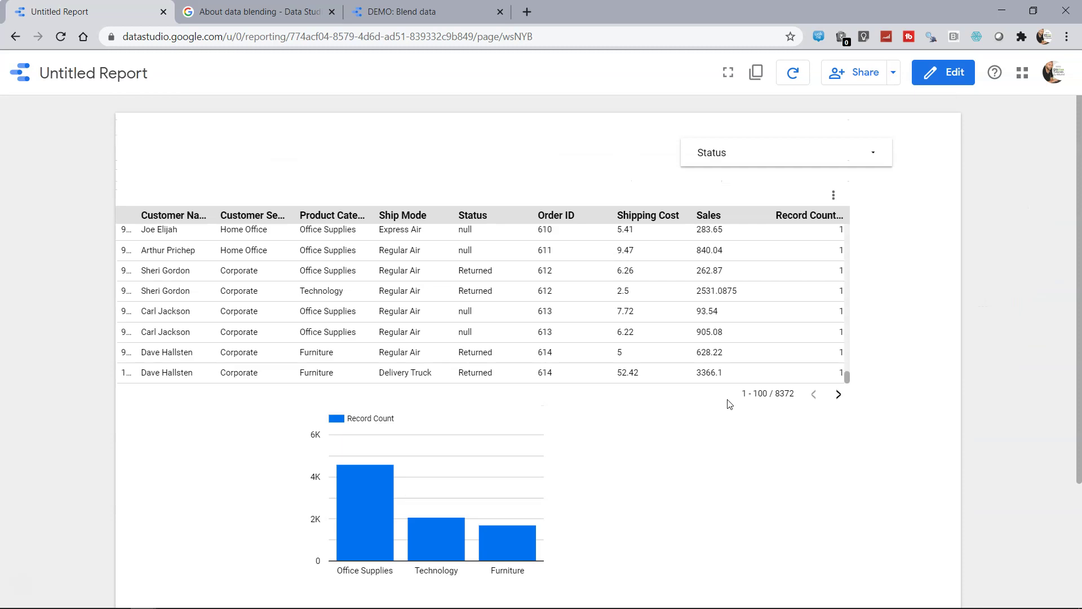
pyautogui.click(745, 152)
pyautogui.click(705, 206)
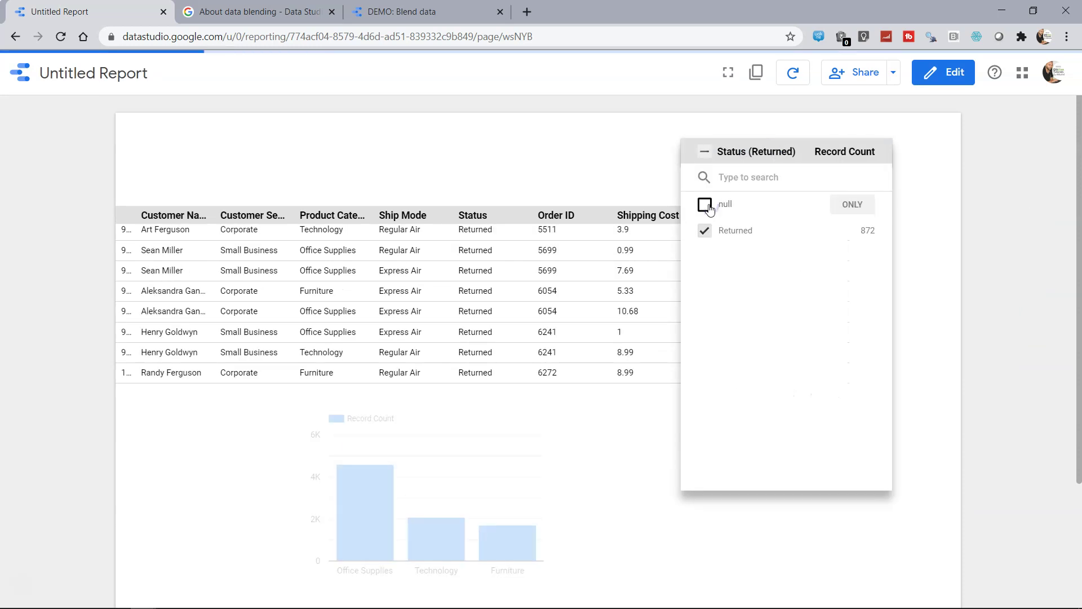
pyautogui.moveTo(368, 515)
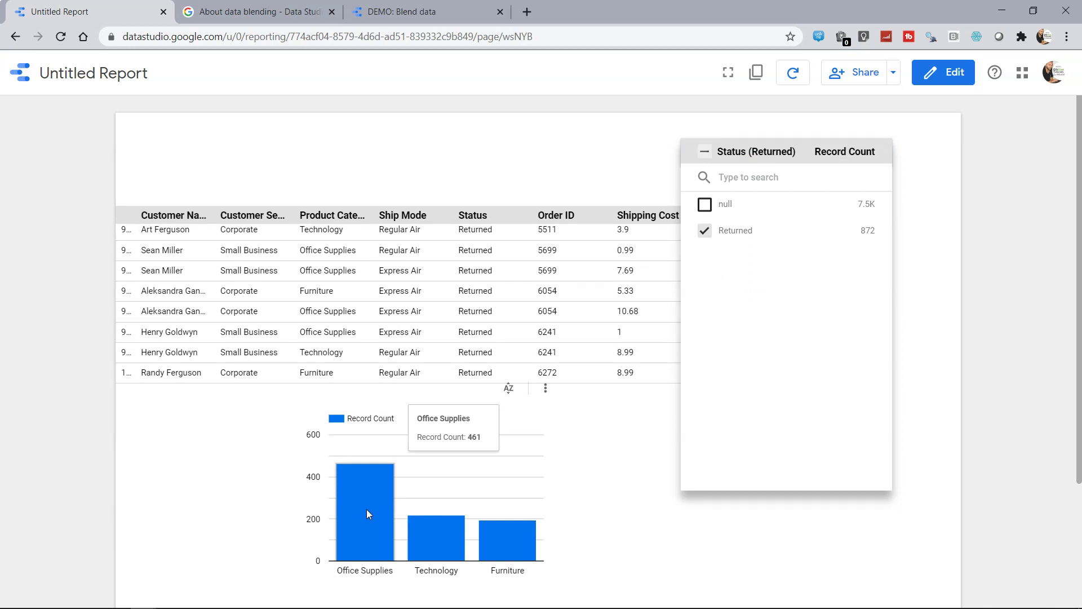
pyautogui.click(662, 563)
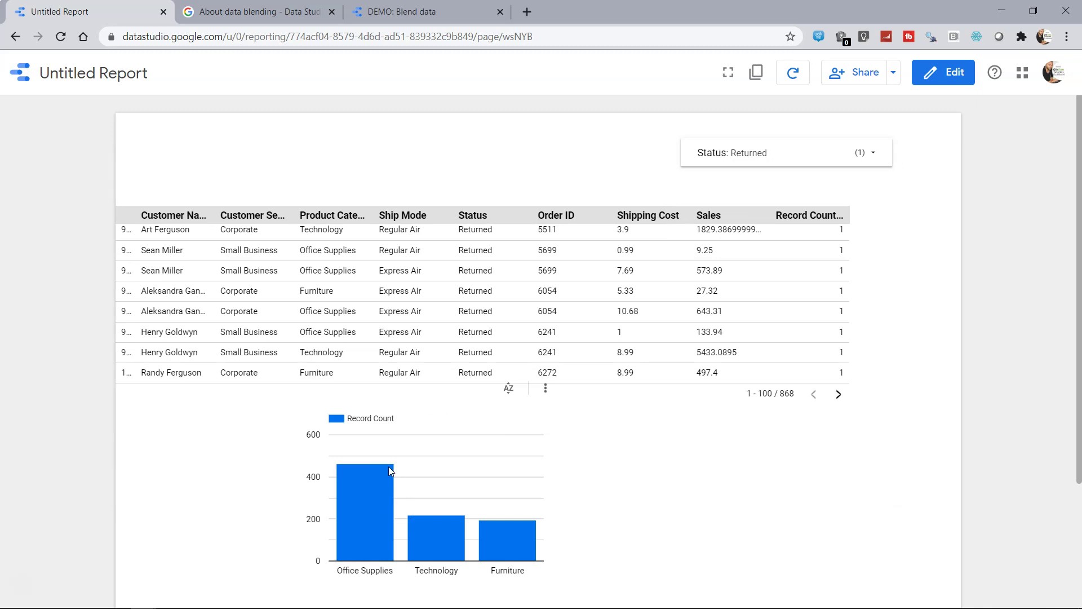
pyautogui.moveTo(376, 490)
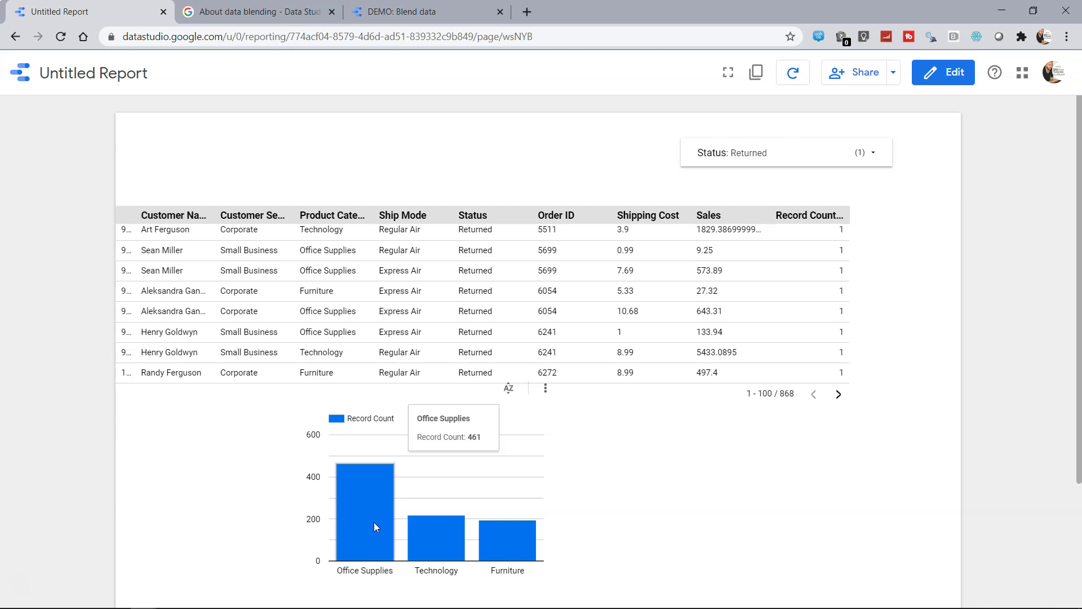
# Return to edit mode and select the blended Orders+Returns table to show its Data properties
pyautogui.click(946, 79)
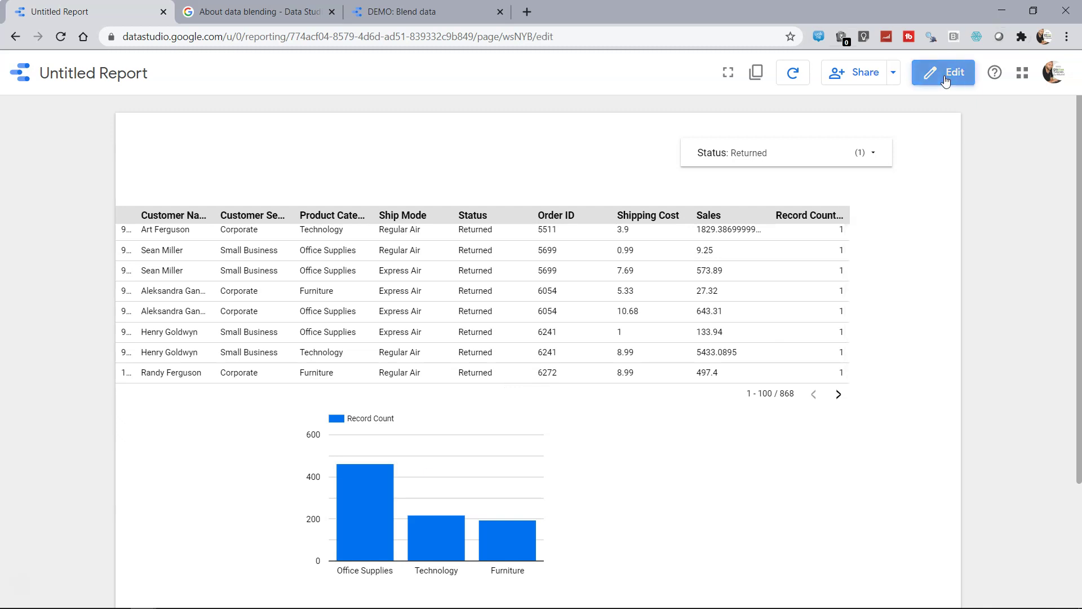
pyautogui.click(613, 383)
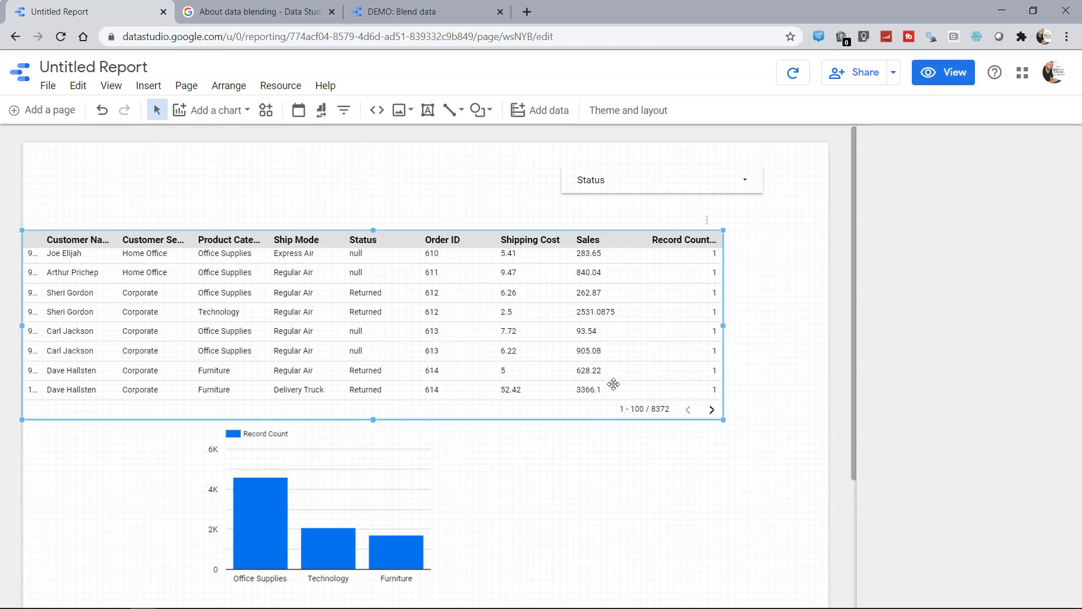